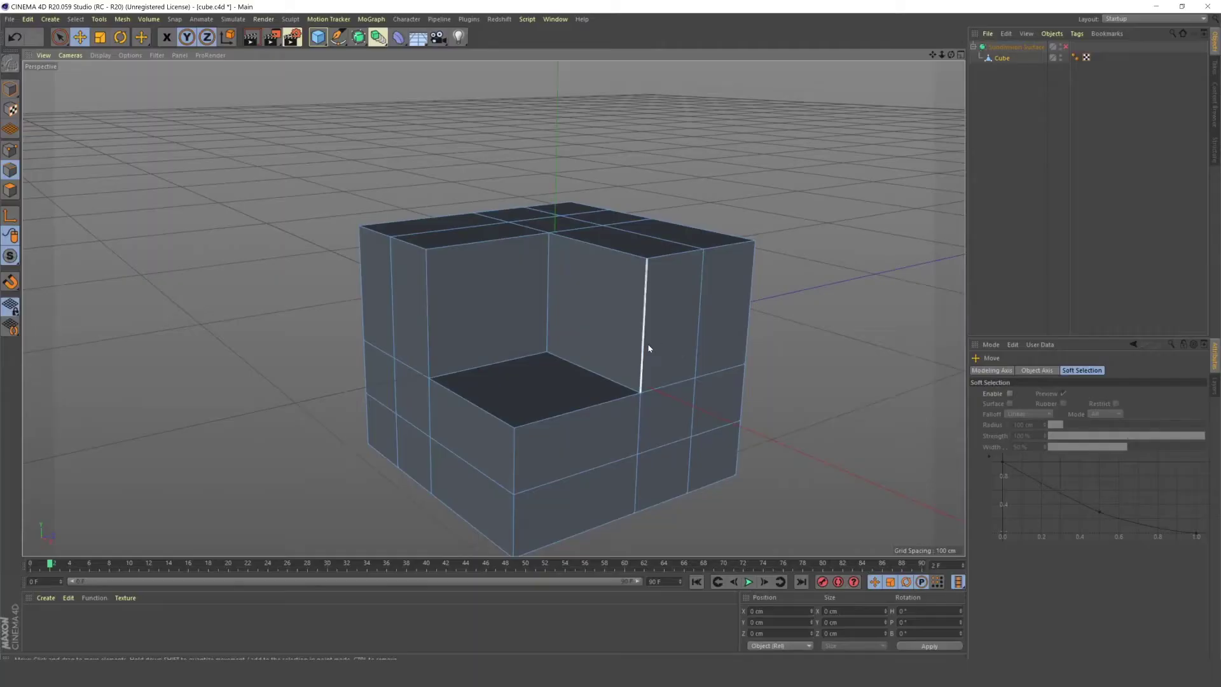
Select the inner vertical, top, right, front-bottom and front-left edges of the cube's front block
click(646, 346)
shift+click(681, 253)
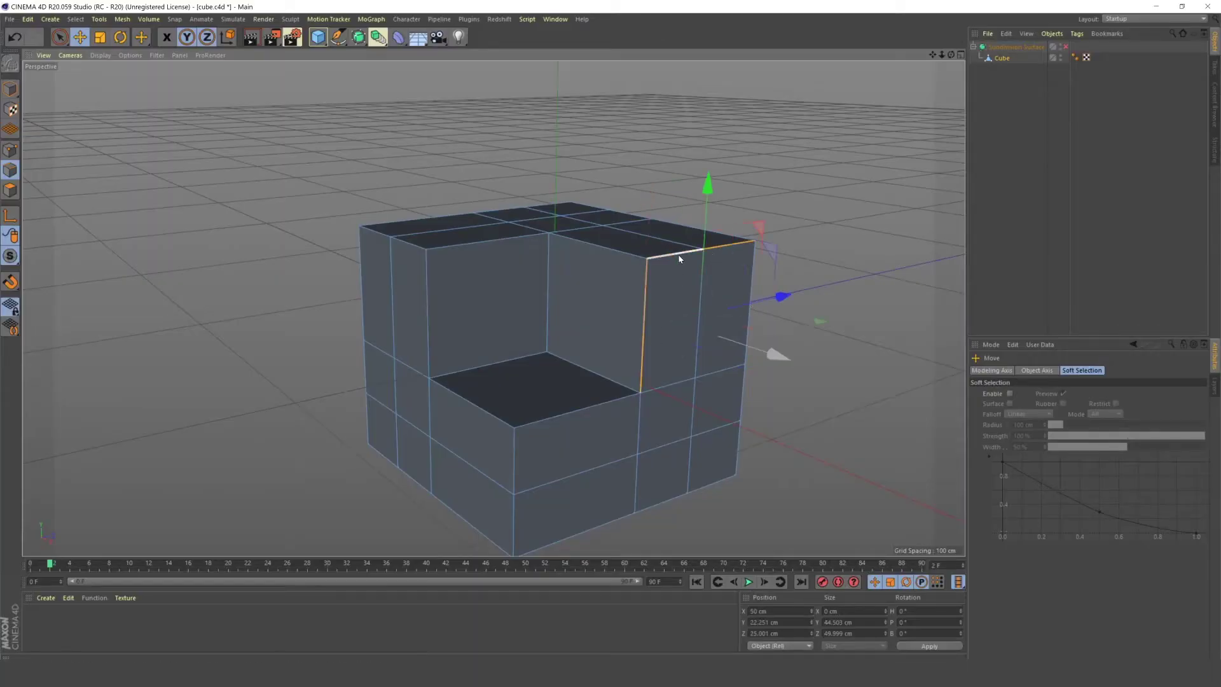
shift+click(751, 274)
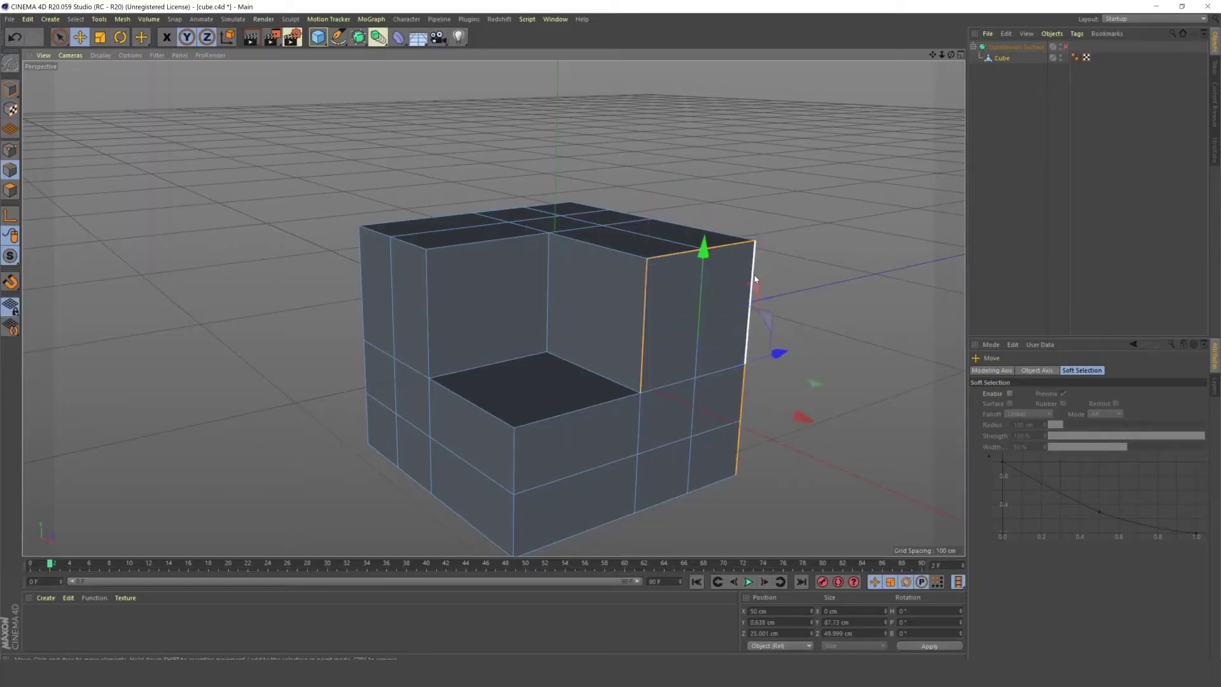
shift+click(589, 535)
shift+click(515, 532)
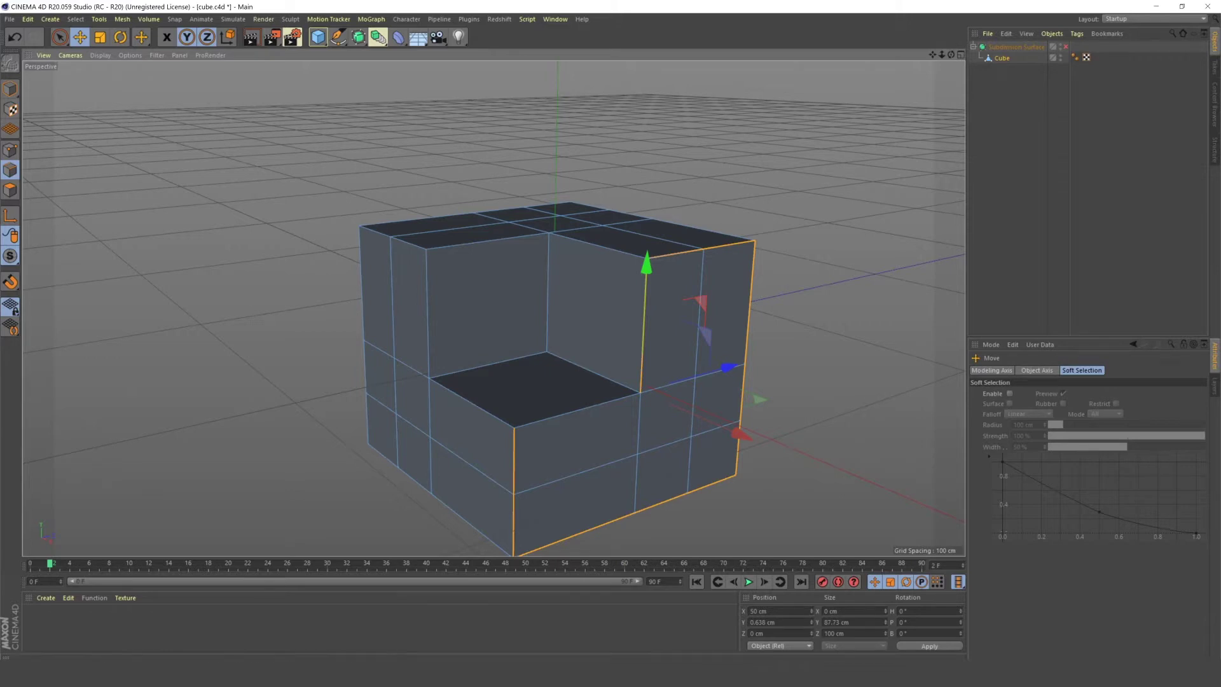
Show the Cube object's properties and activate the Phong Break Selection tool (U~N)
click(1011, 57)
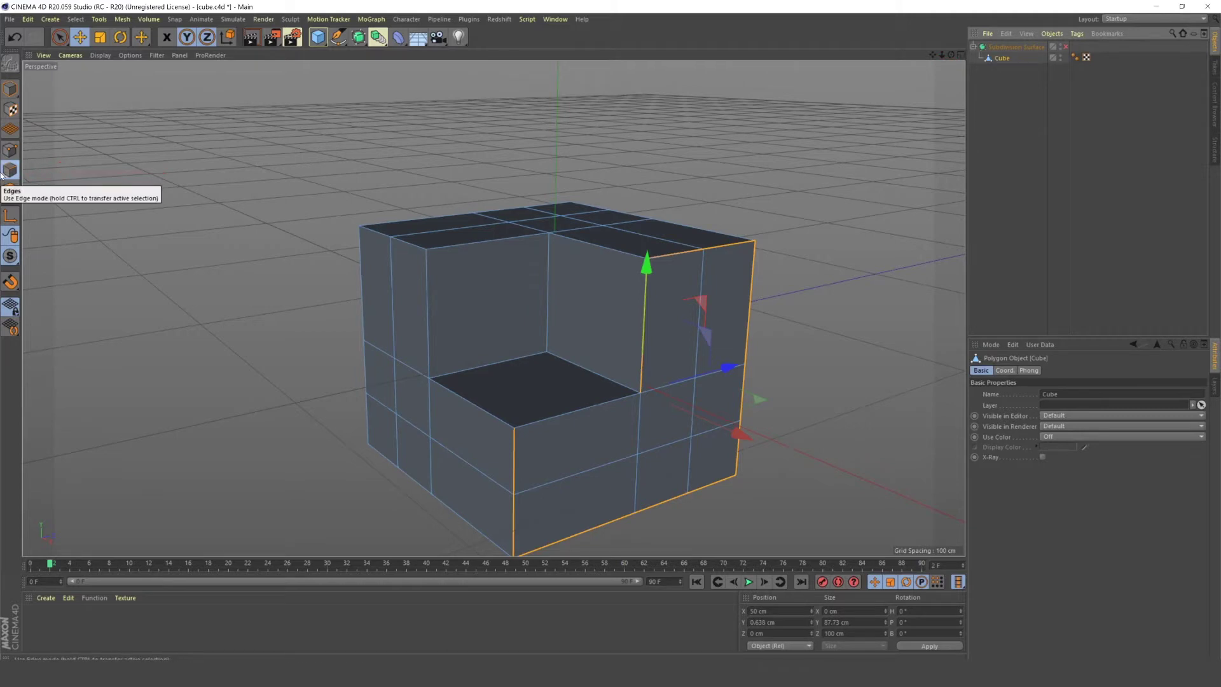
click(75, 19)
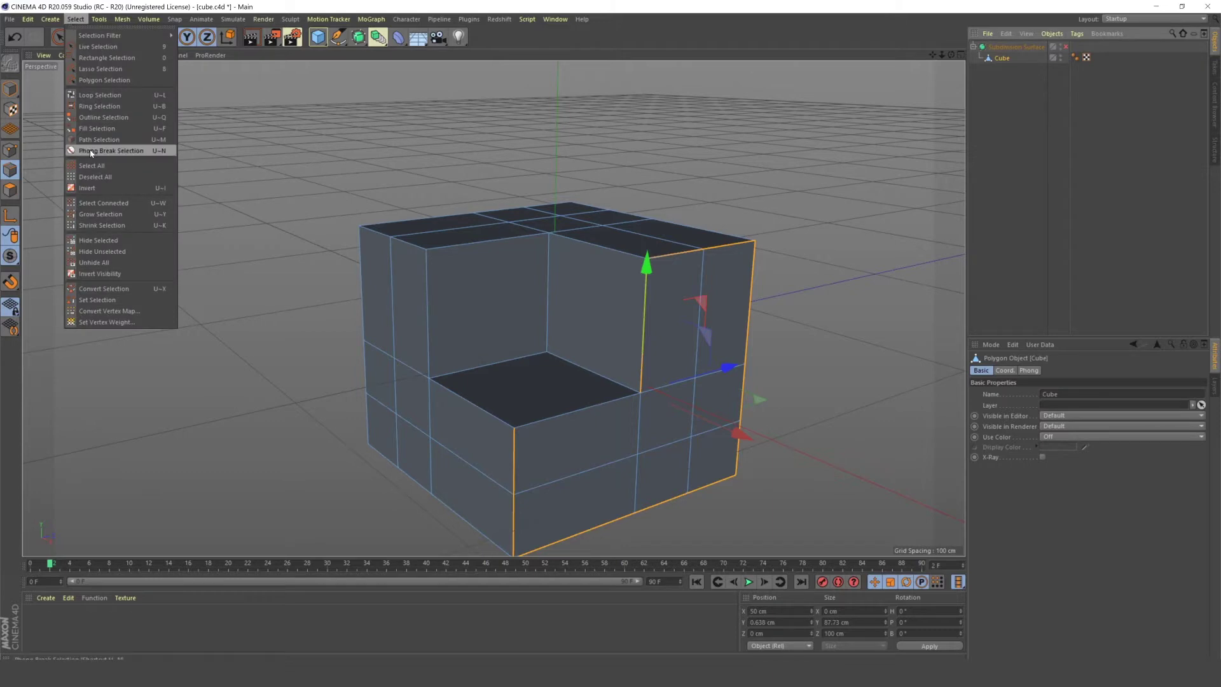
key(u)
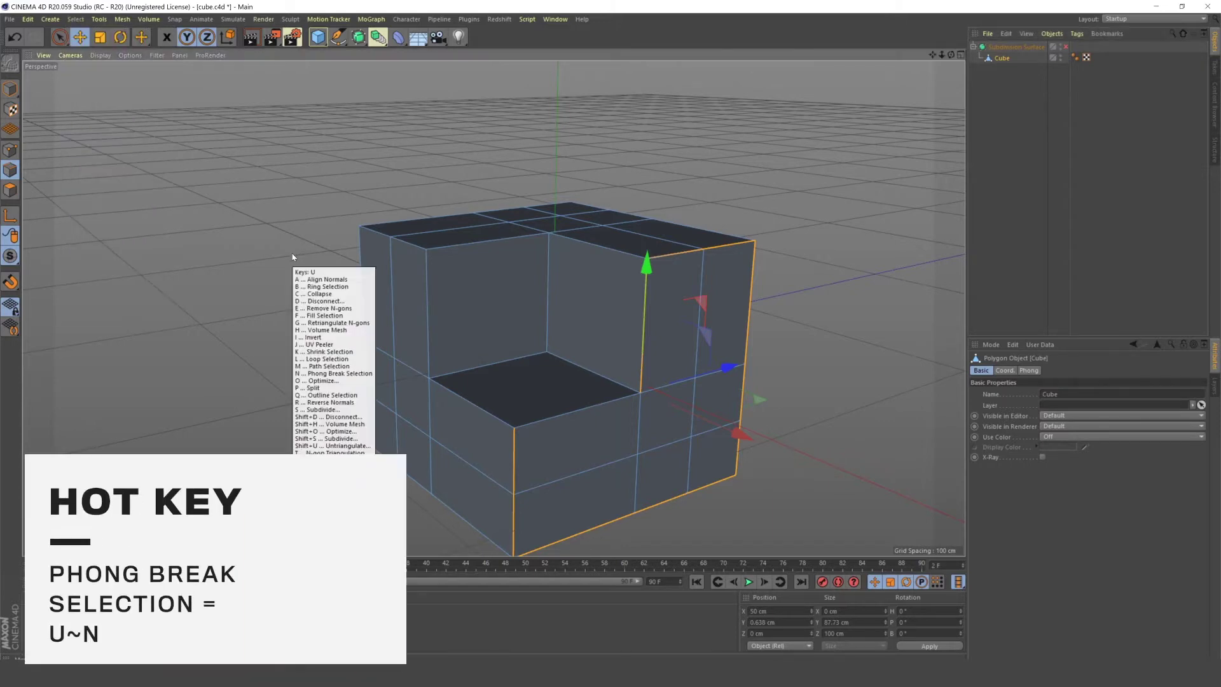
key(n)
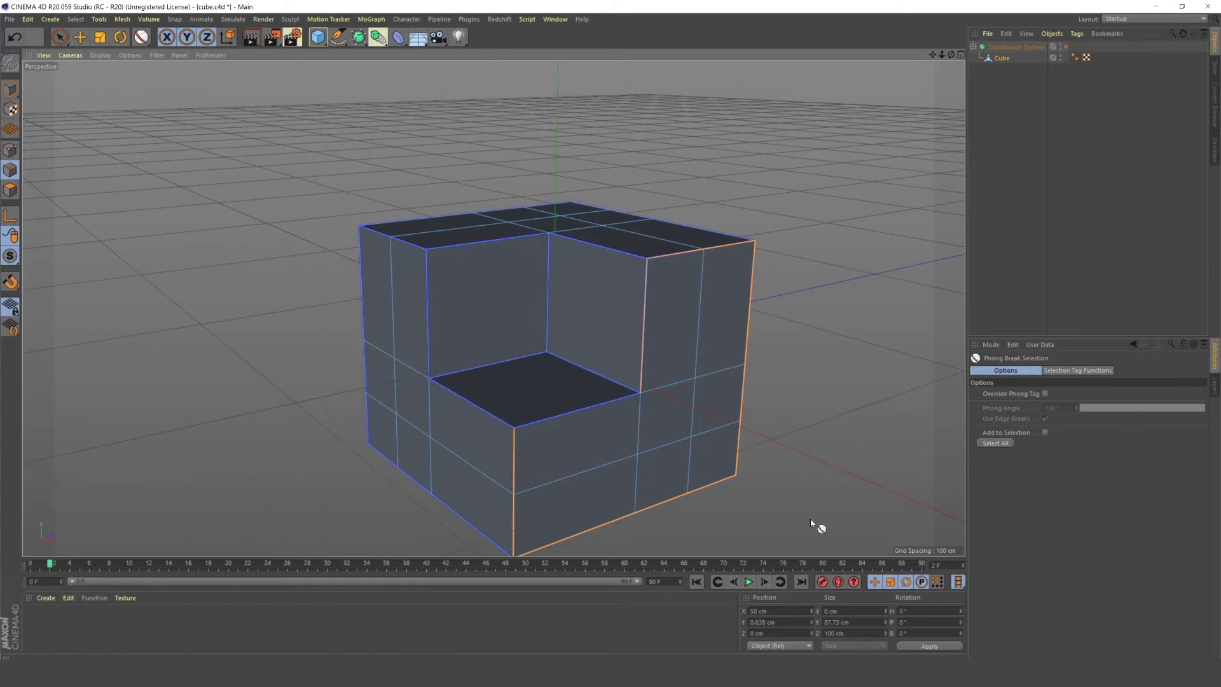
Use Phong Break Selection's Select All to pick every hard edge, orbiting slightly
click(986, 445)
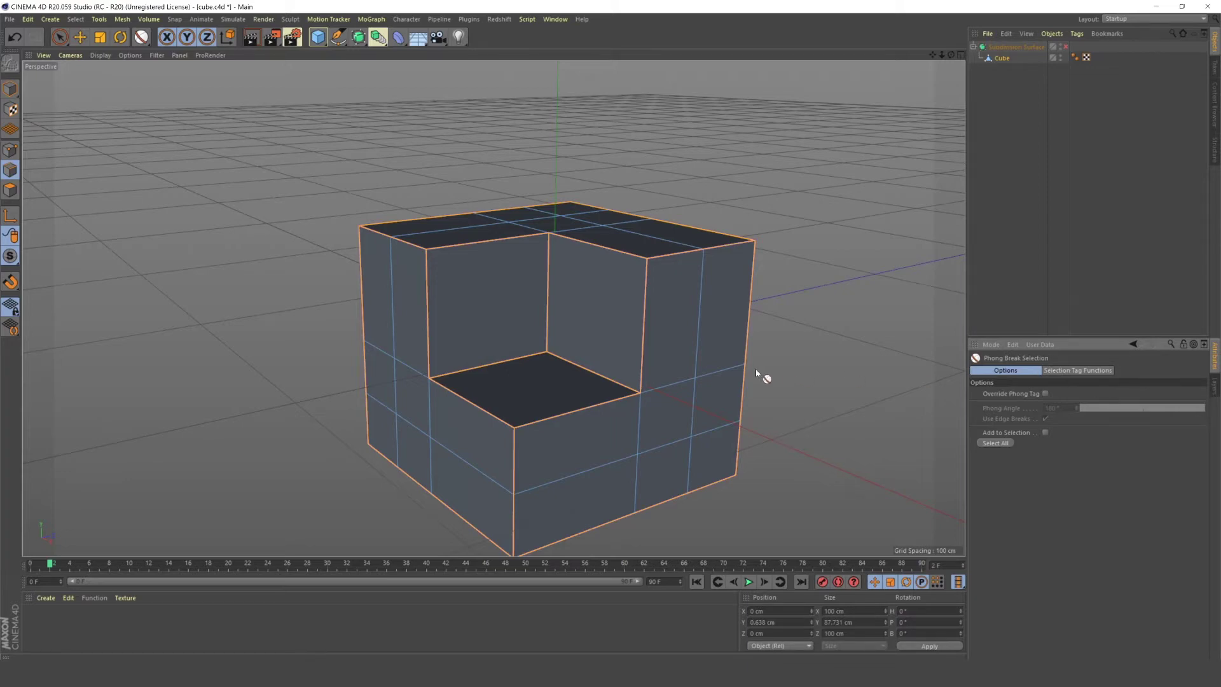
alt+drag(763, 376, 625, 376)
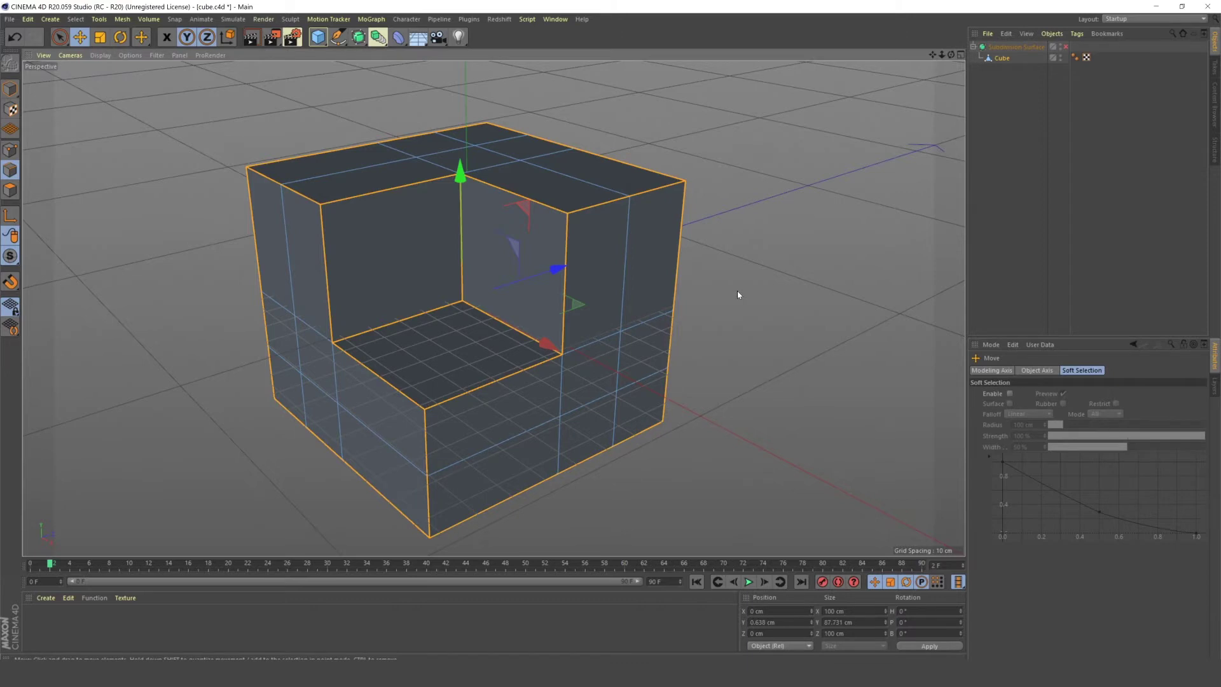
Enable Subdivision Surface smoothing and activate the Bevel tool with M~S
key(q)
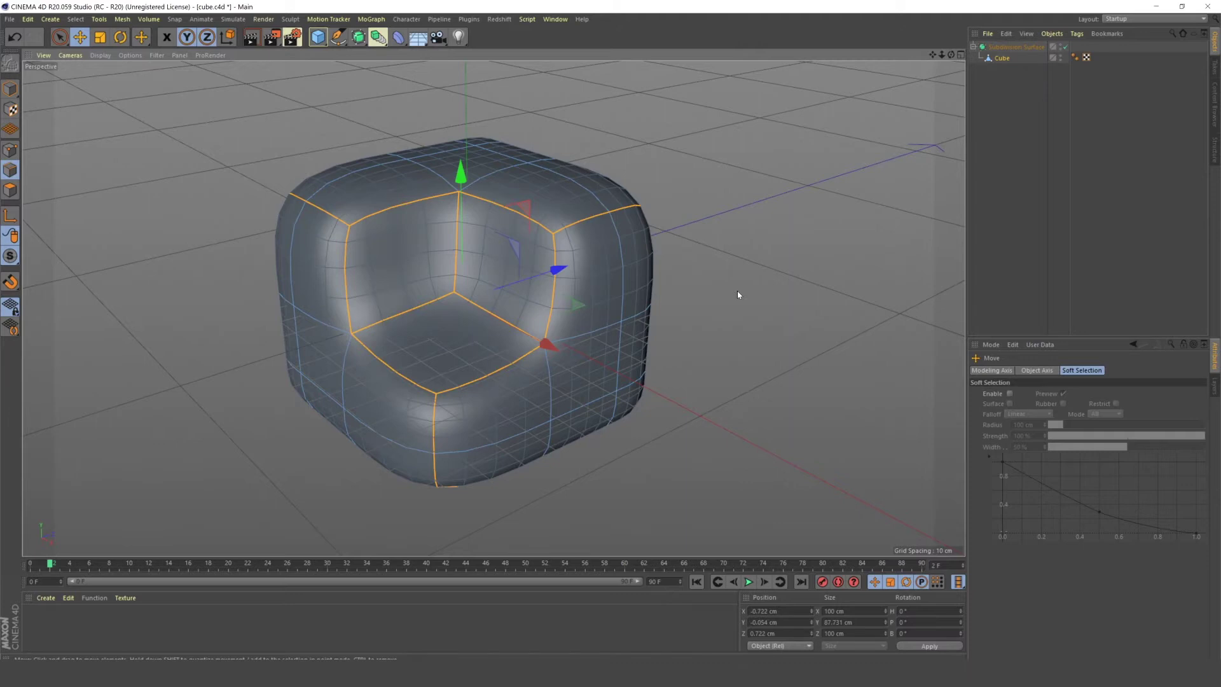
click(122, 19)
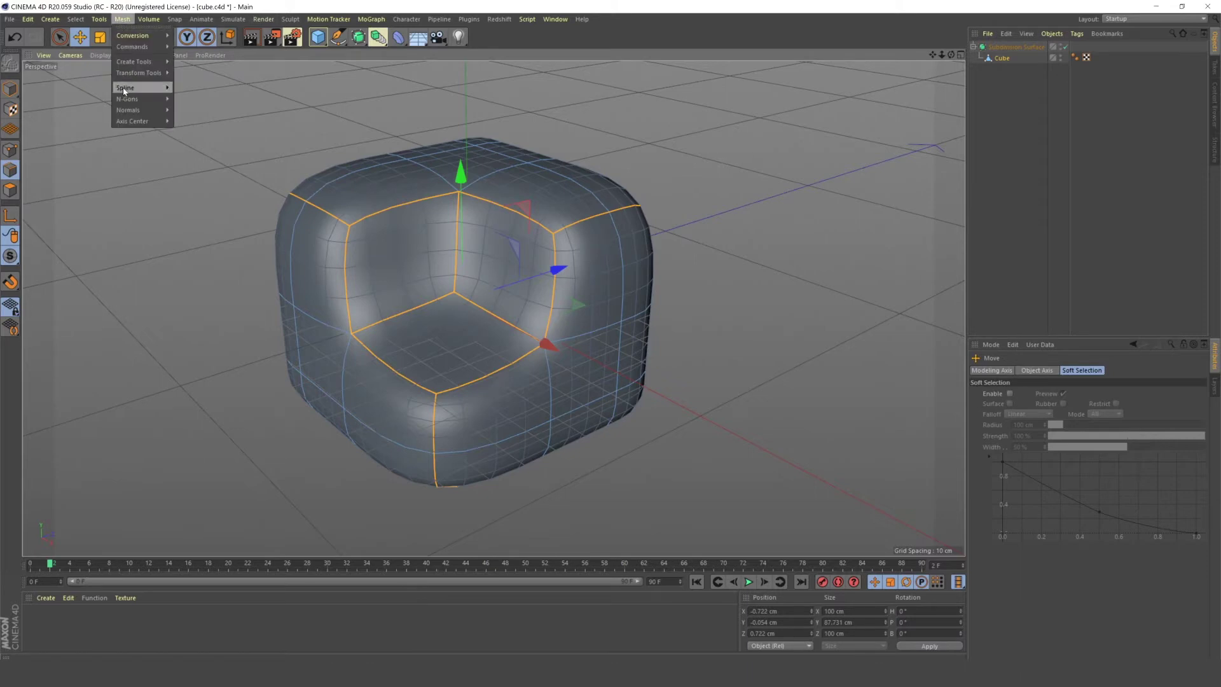
mouse_move(136, 62)
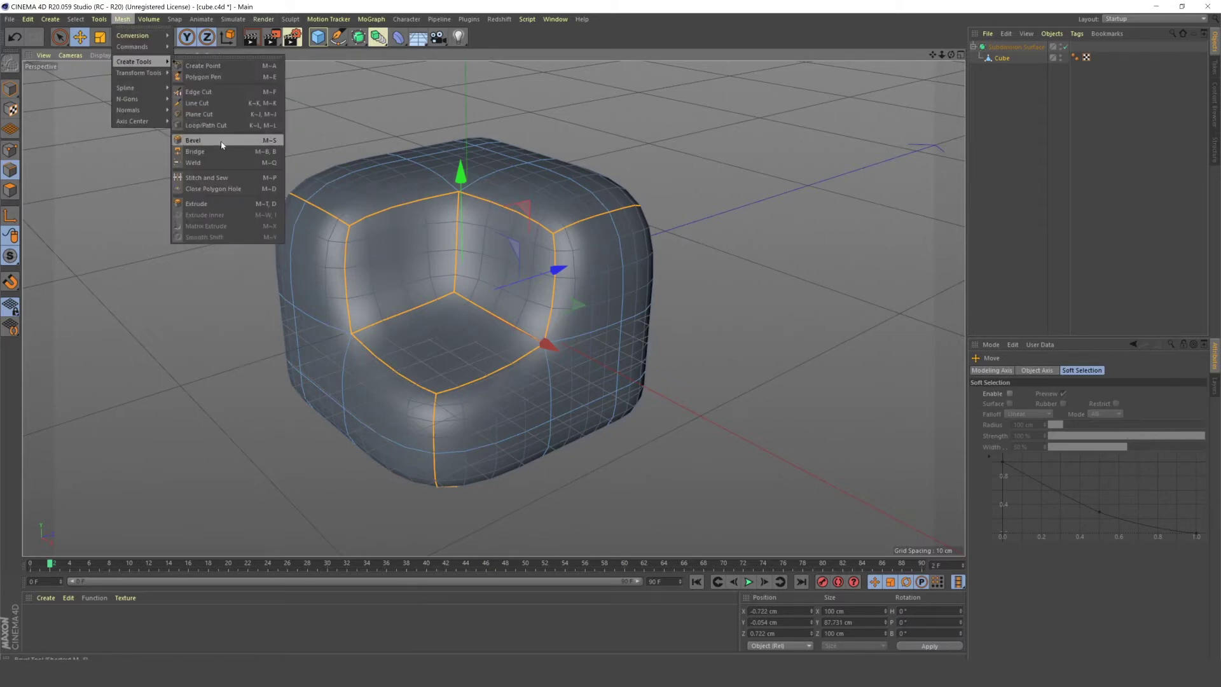
click(698, 282)
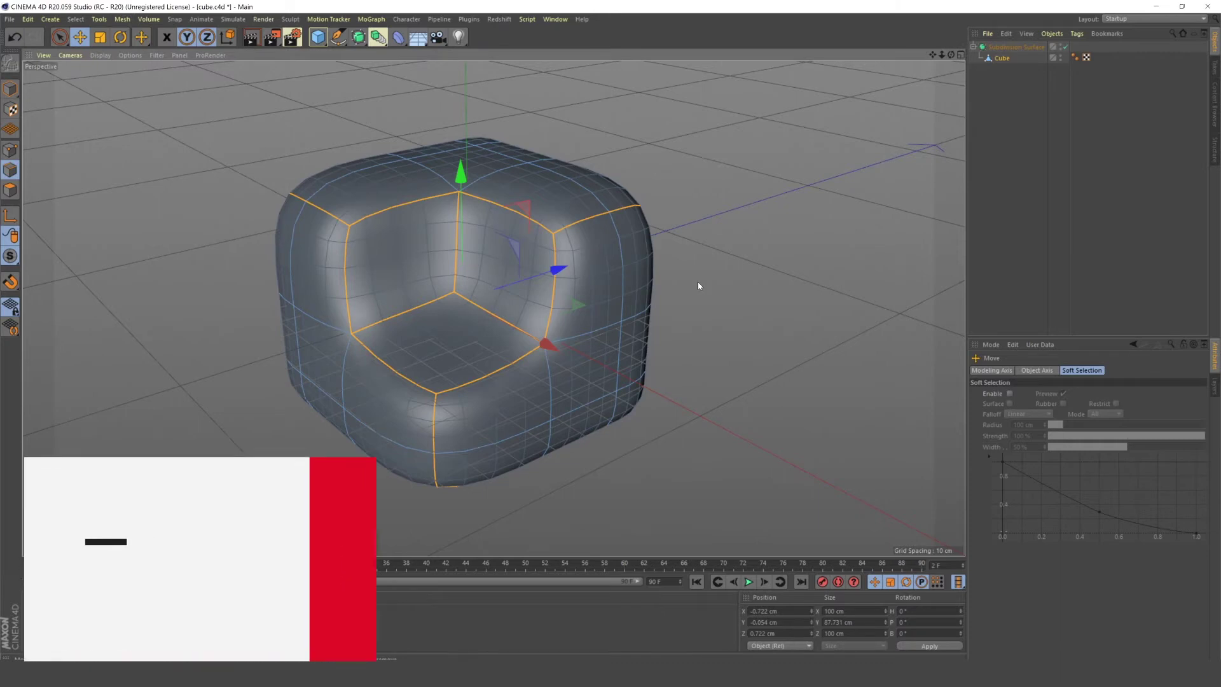
key(m)
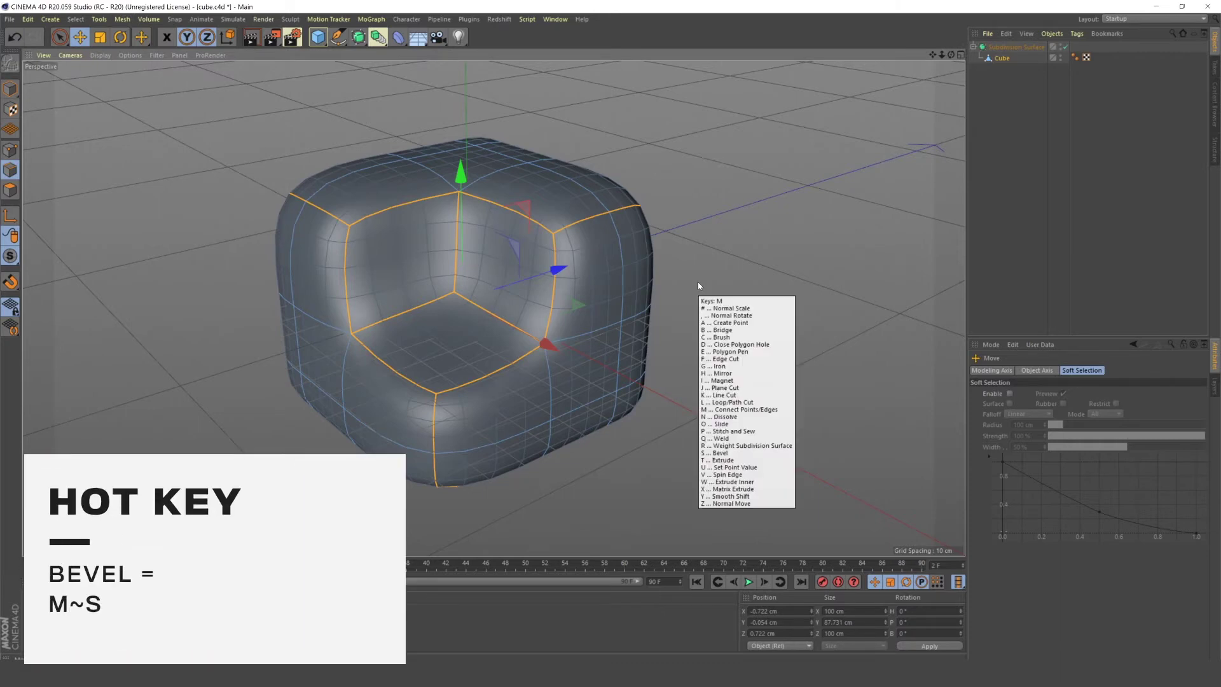
key(s)
key(m)
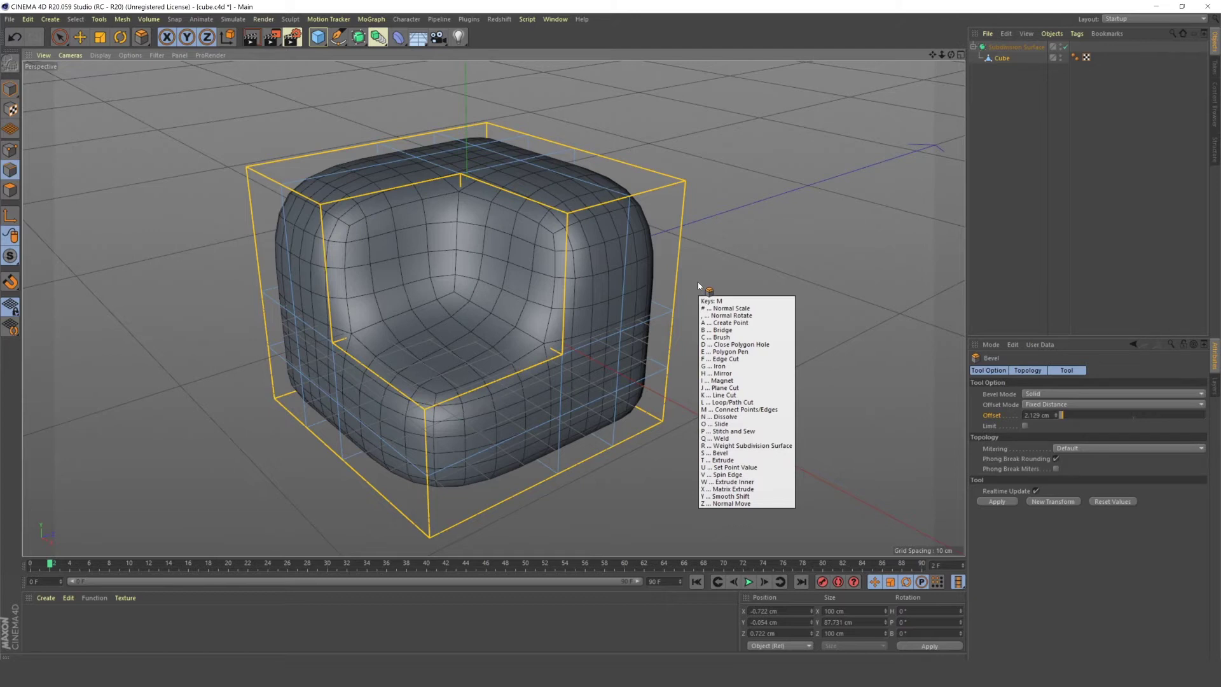
Try a Chamfer-mode bevel on the hard edges, then undo it
key(Escape)
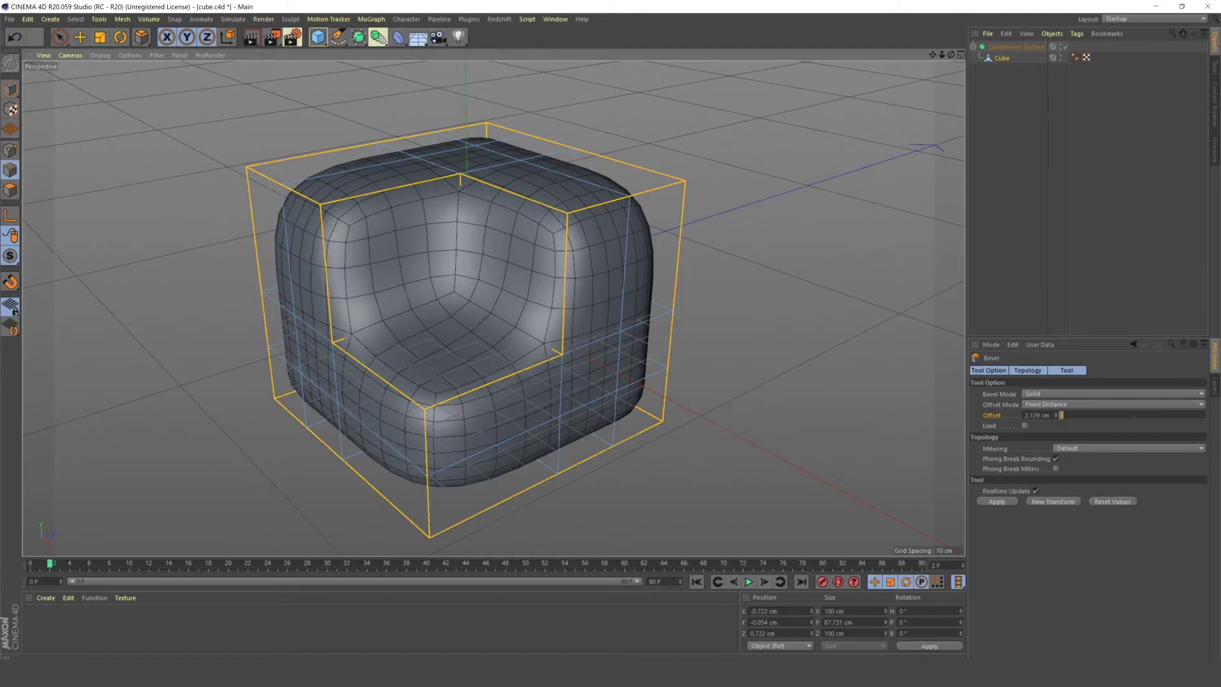
click(1058, 398)
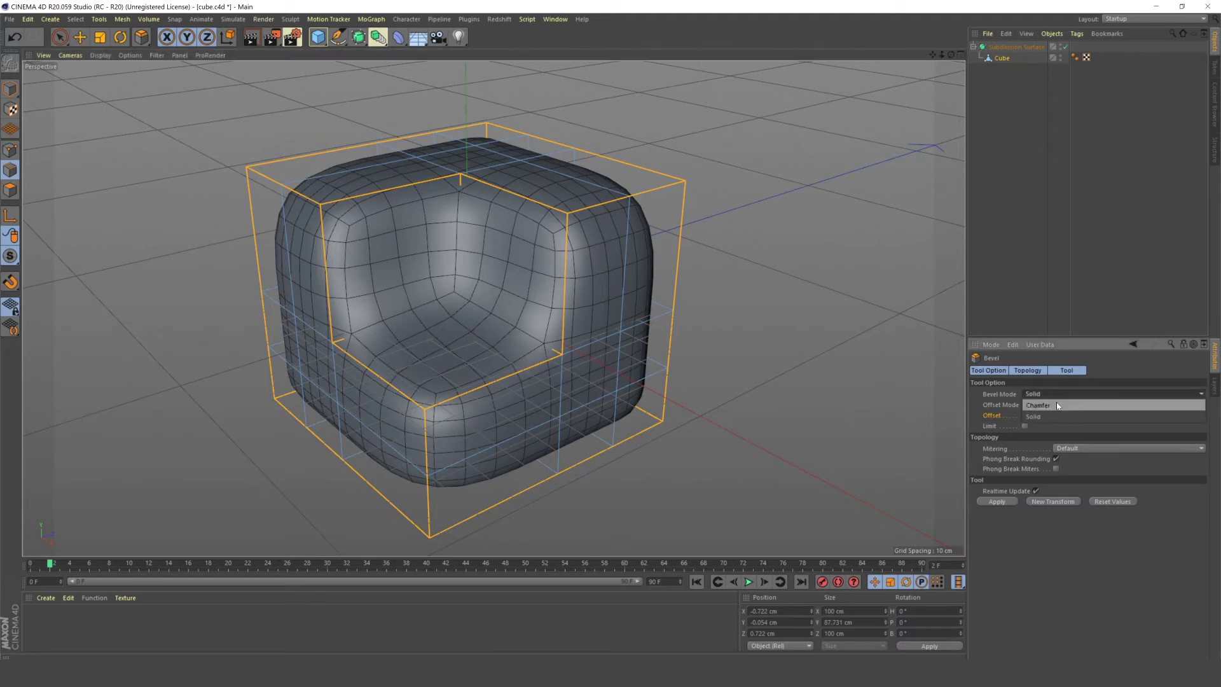
click(1058, 405)
drag(565, 338, 583, 315)
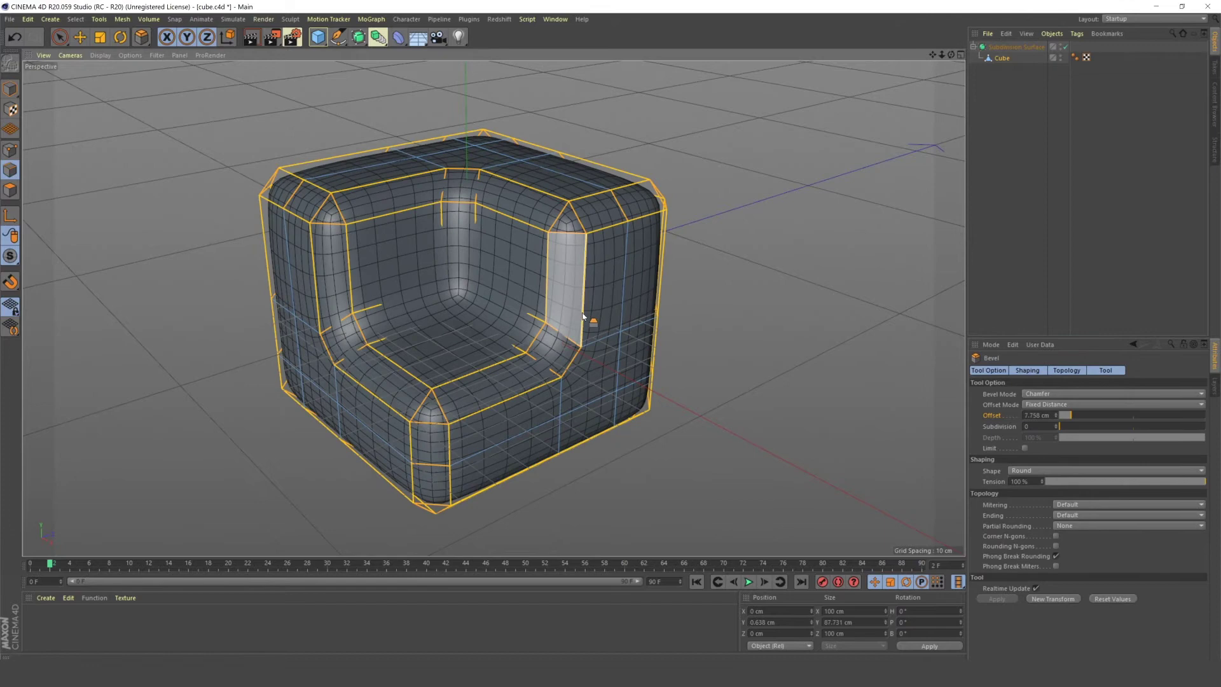
key(ctrl+z)
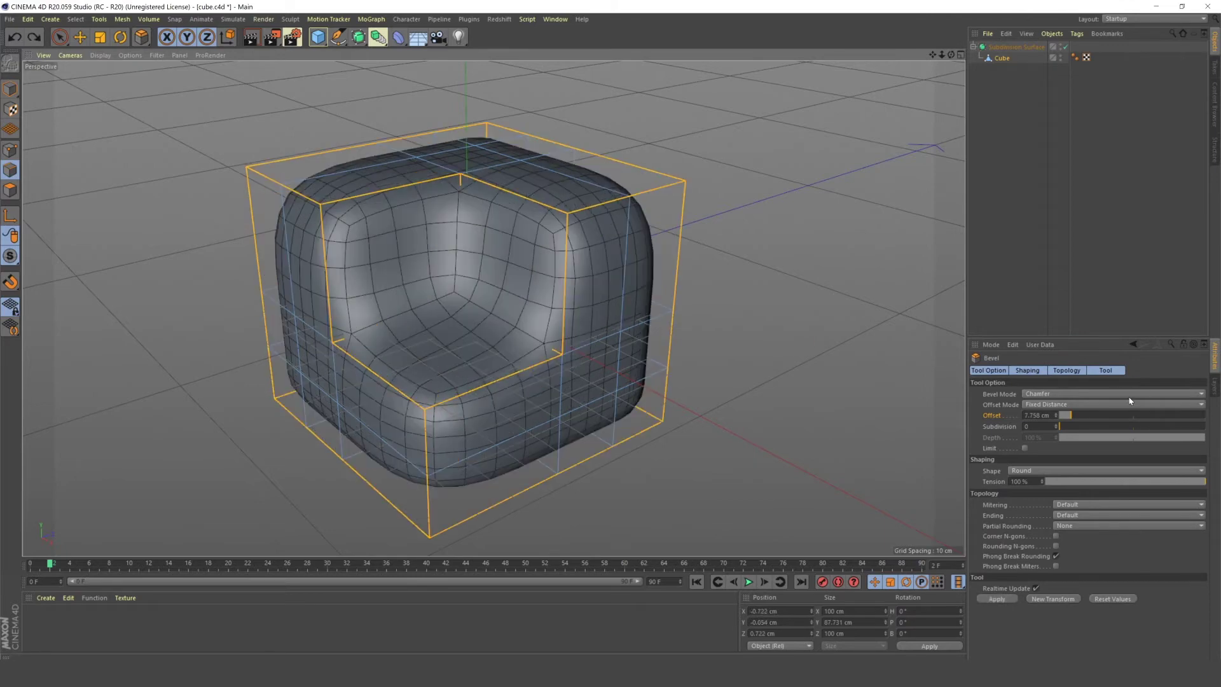
Switch the bevel to Solid mode, apply a 2 cm offset, then widen it to about 4.014 cm
click(1132, 393)
click(1136, 415)
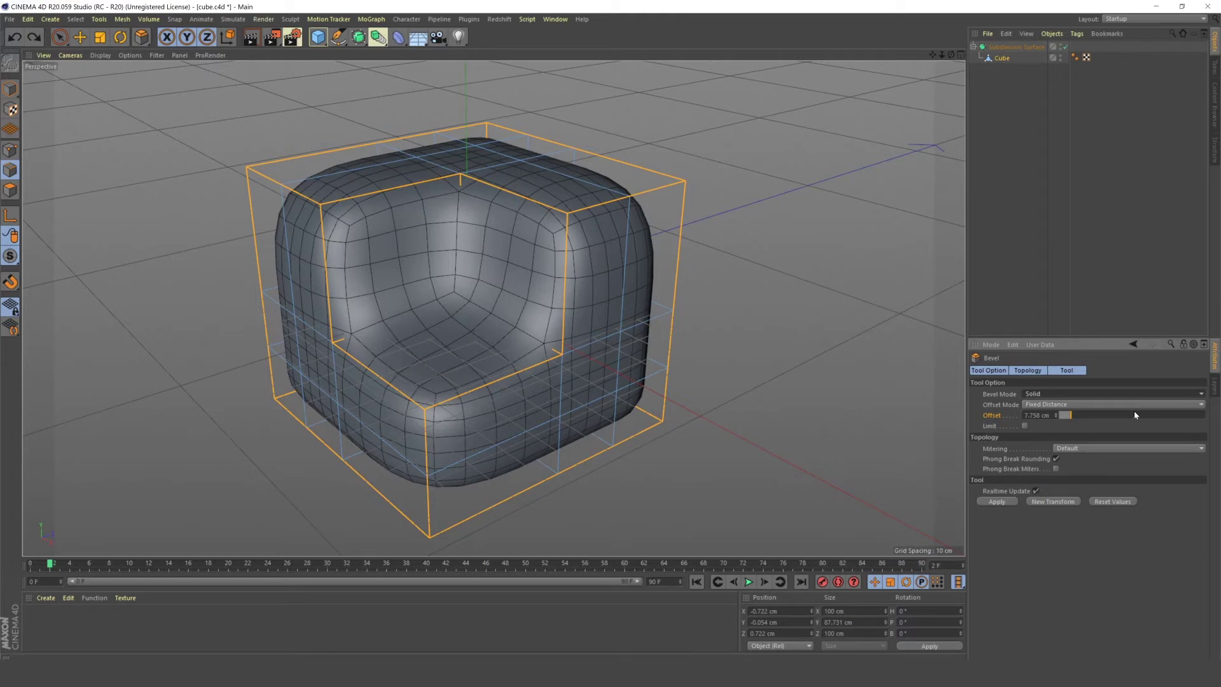
click(1032, 415)
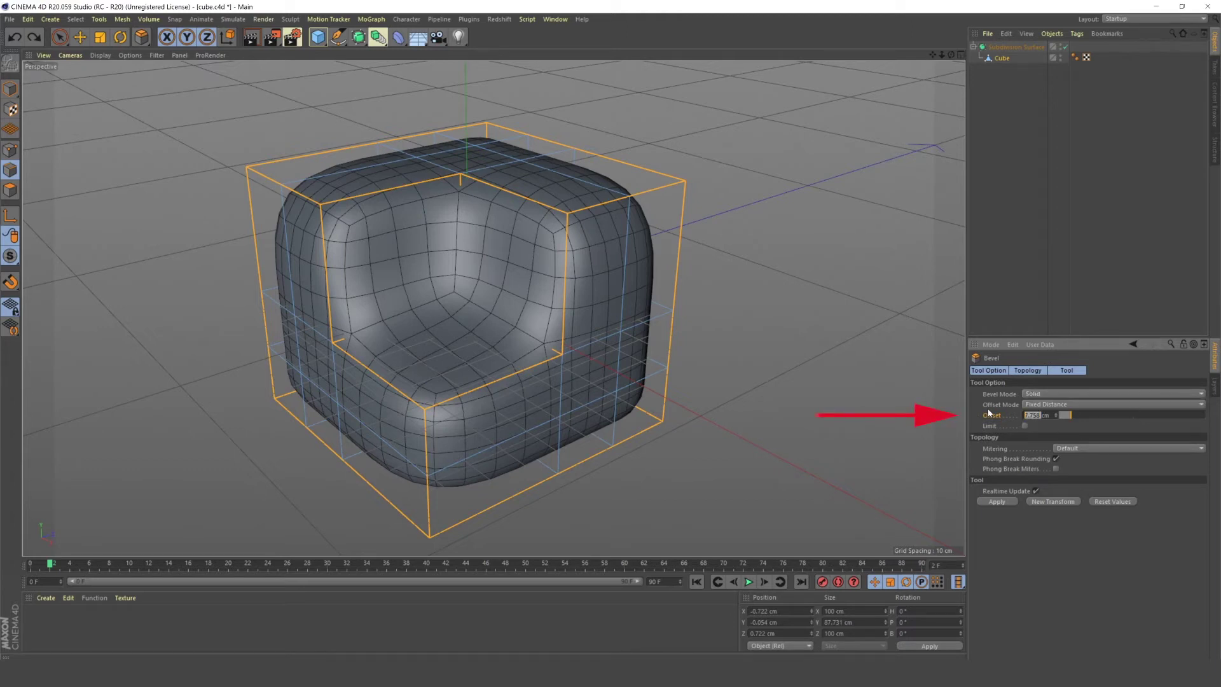
text(2)
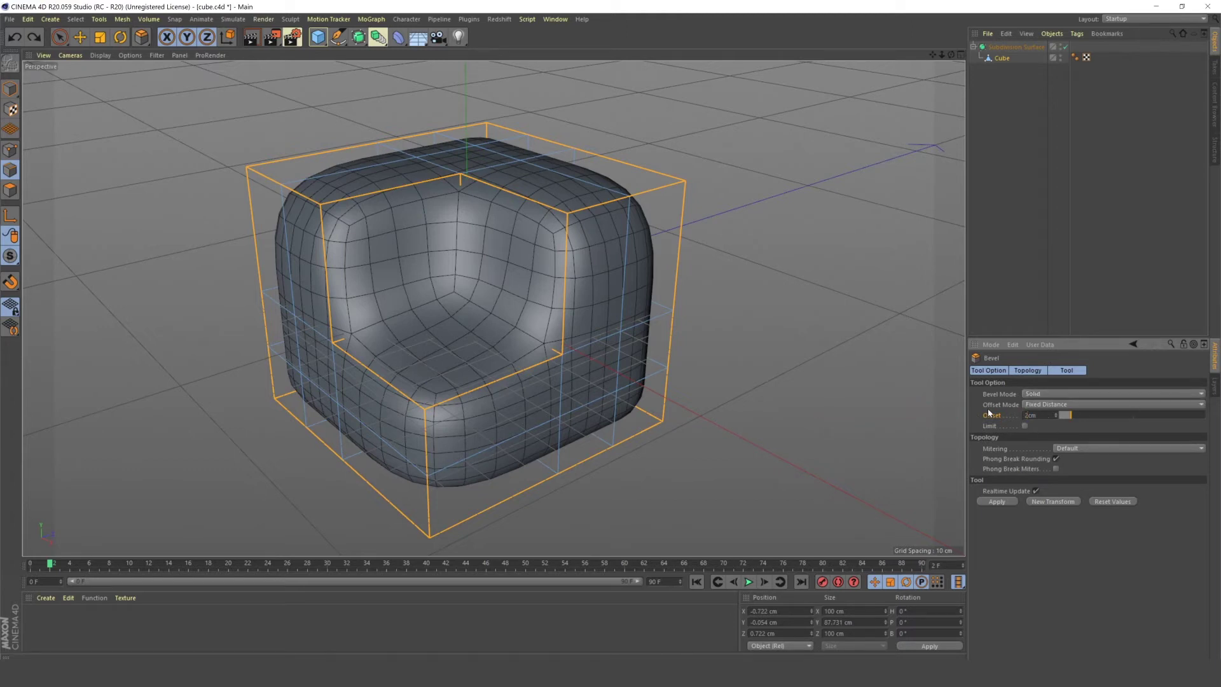
key(Return)
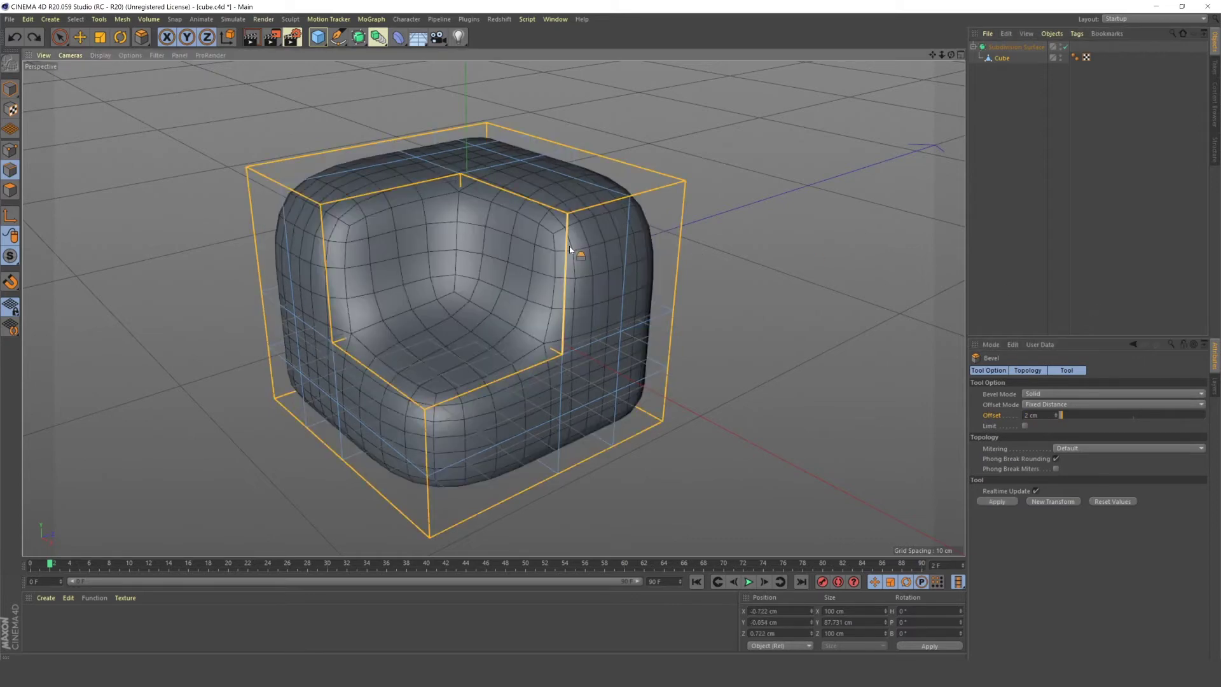
drag(570, 246, 577, 247)
Render a preview, disable subdivision, and re-bevel the hard edges to a 4.93 cm offset
scroll(627, 185, up, 10)
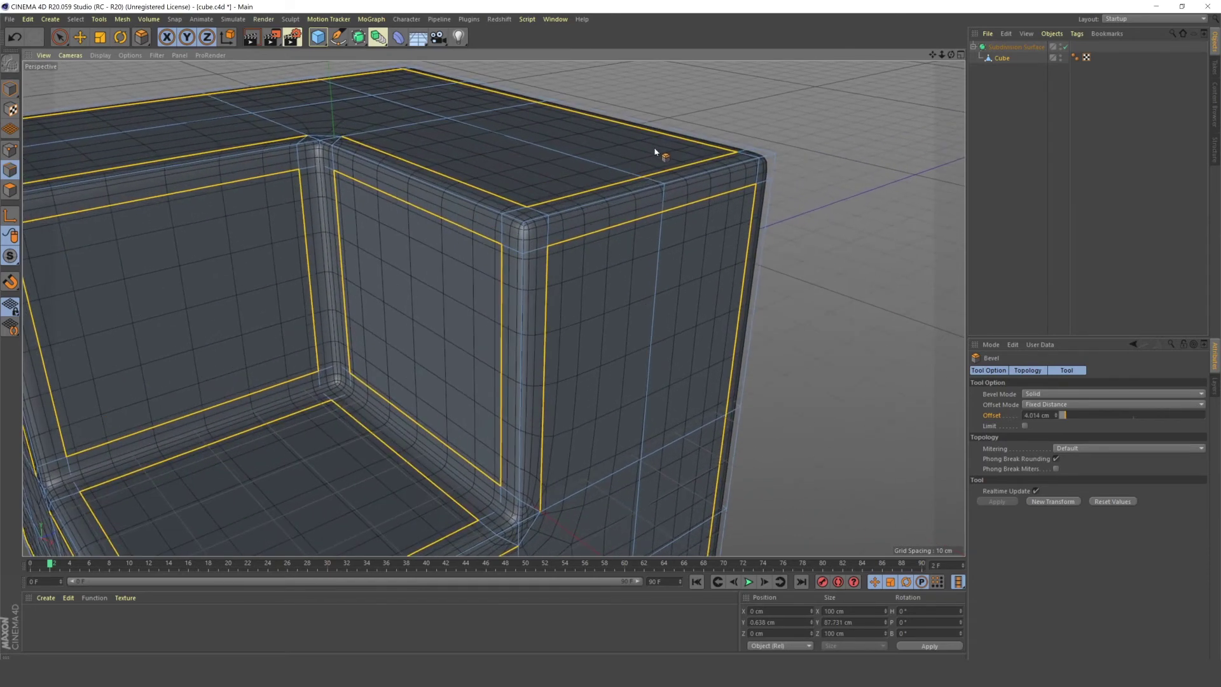
key(e)
key(ctrl+r)
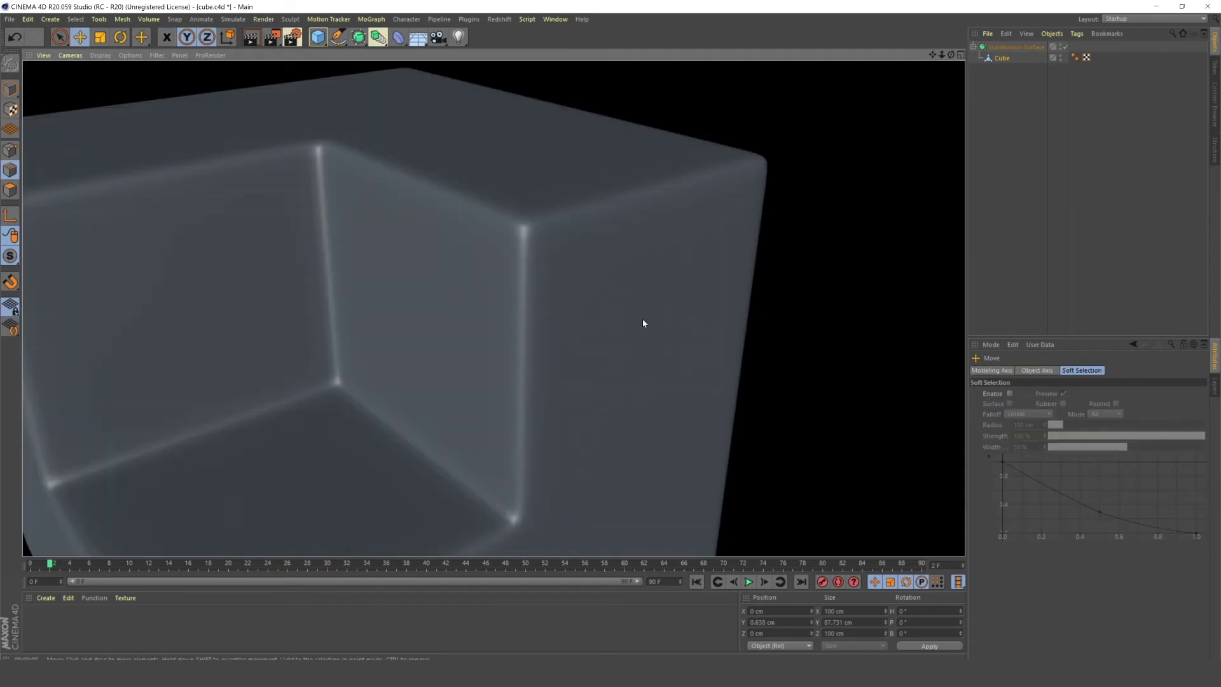
scroll(642, 323, down, 5)
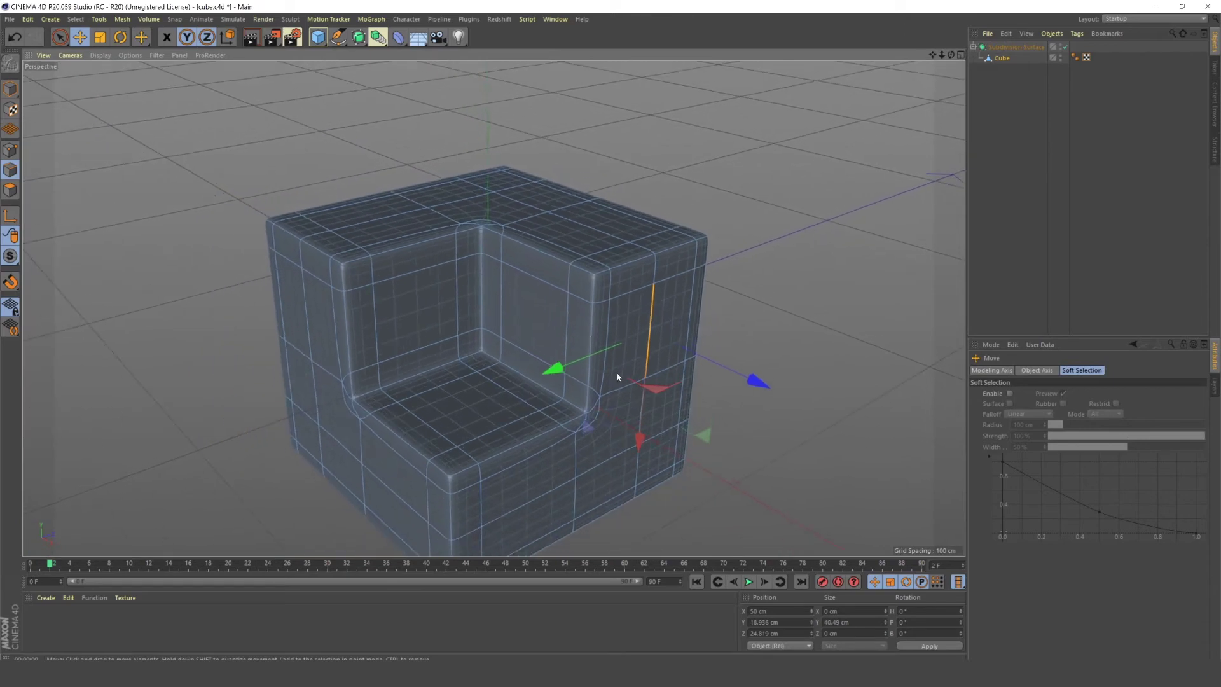
key(q)
scroll(636, 318, up, 6)
key(m)
key(s)
drag(639, 304, 630, 301)
Try Uniform bevel mitering, then set mitering back to Default
click(1062, 448)
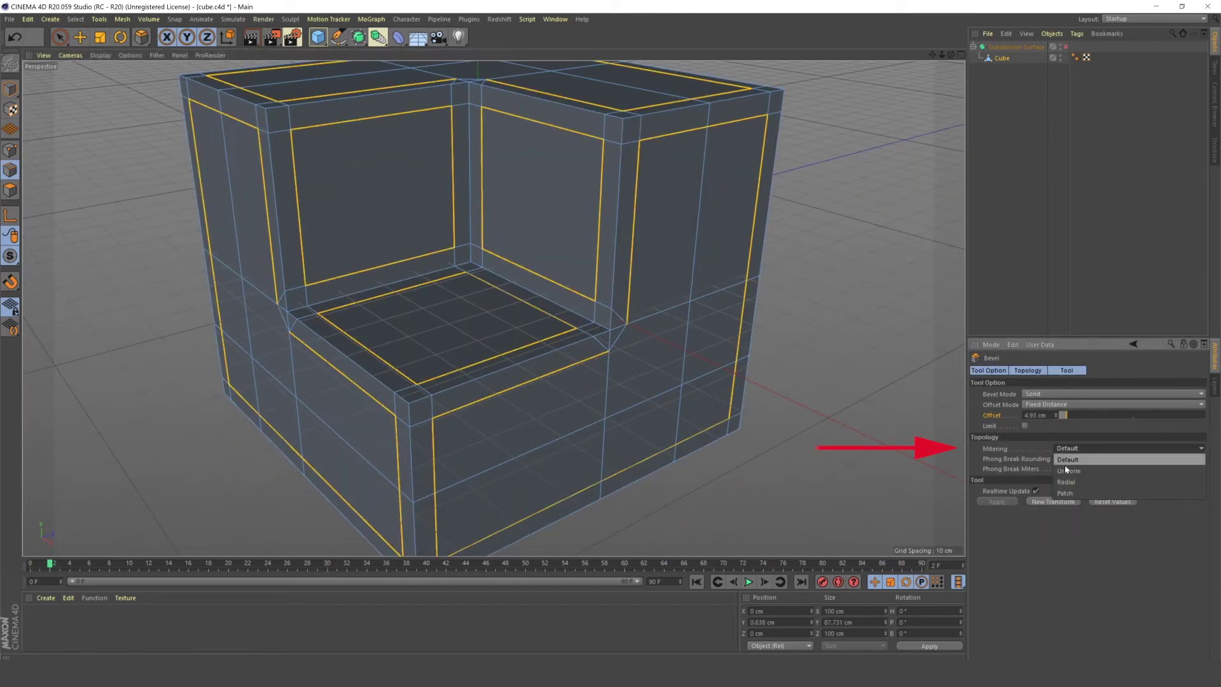
click(1065, 462)
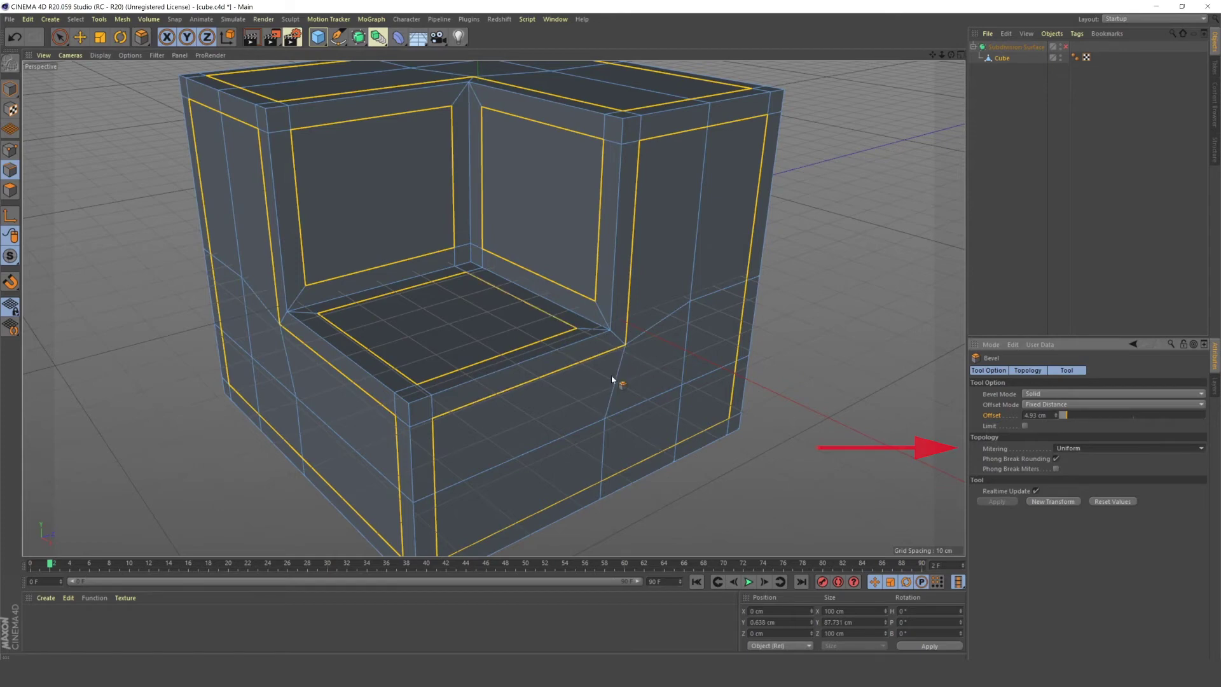
click(1074, 447)
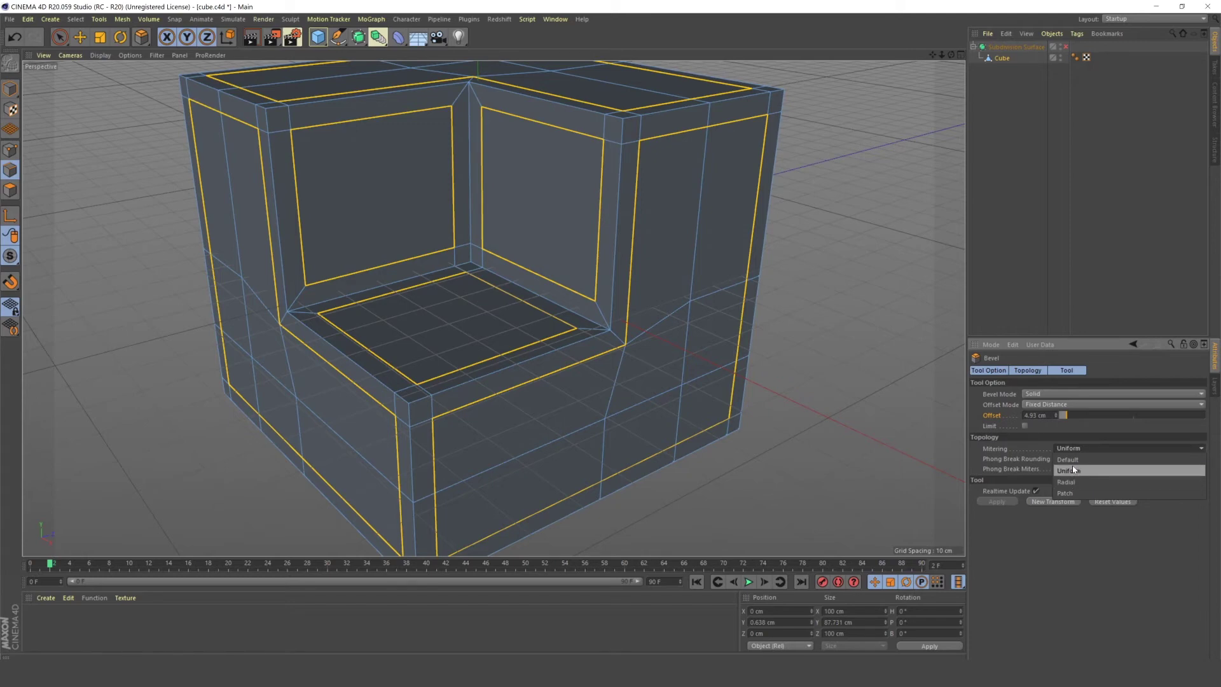
click(1077, 459)
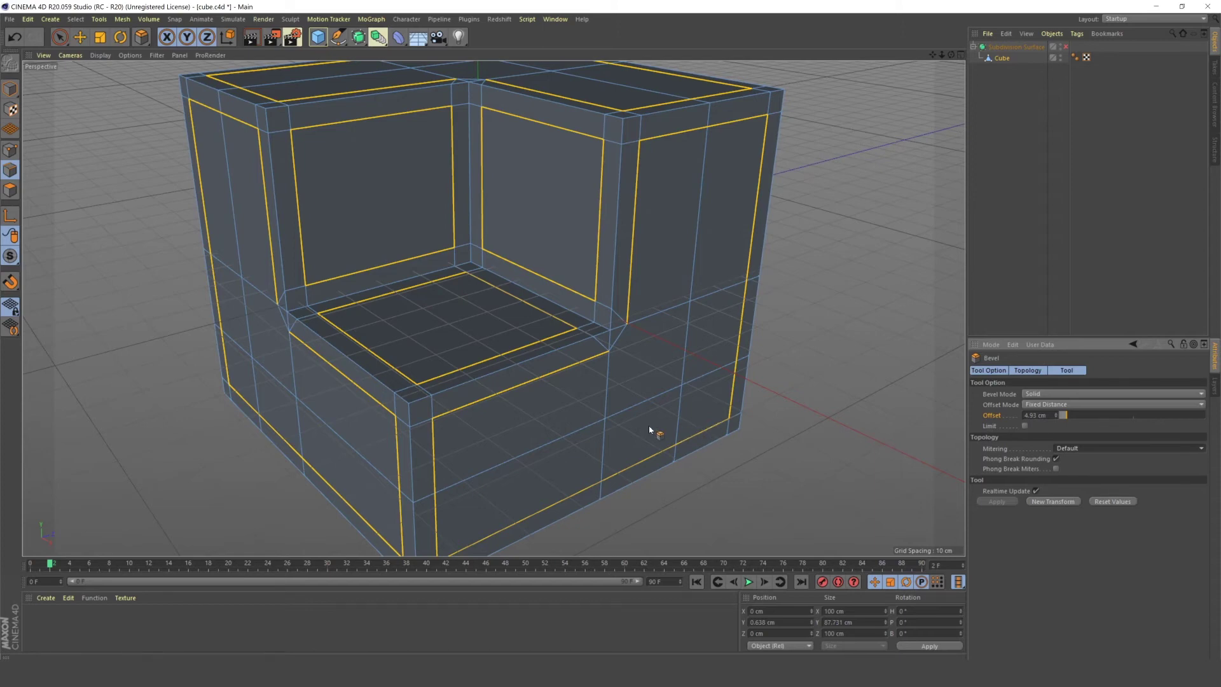
Line Cut a diagonal edge from the inner corner vertex to the lower edge
scroll(609, 418, up, 10)
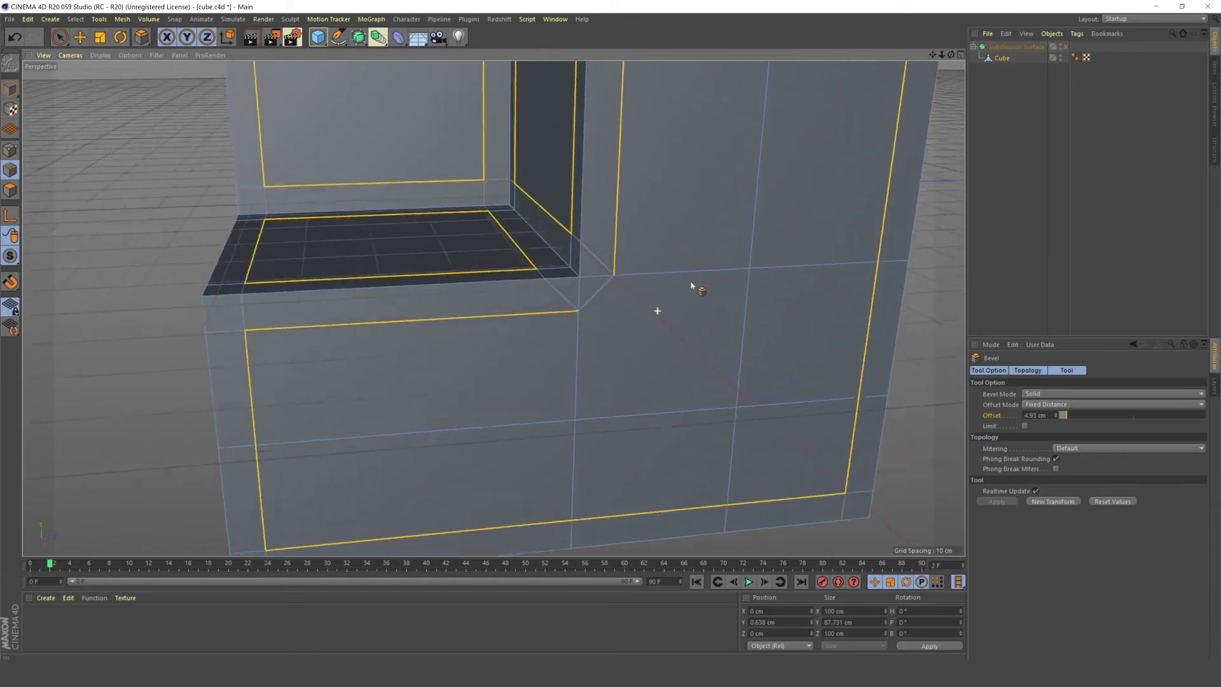
scroll(631, 315, up, 3)
key(m)
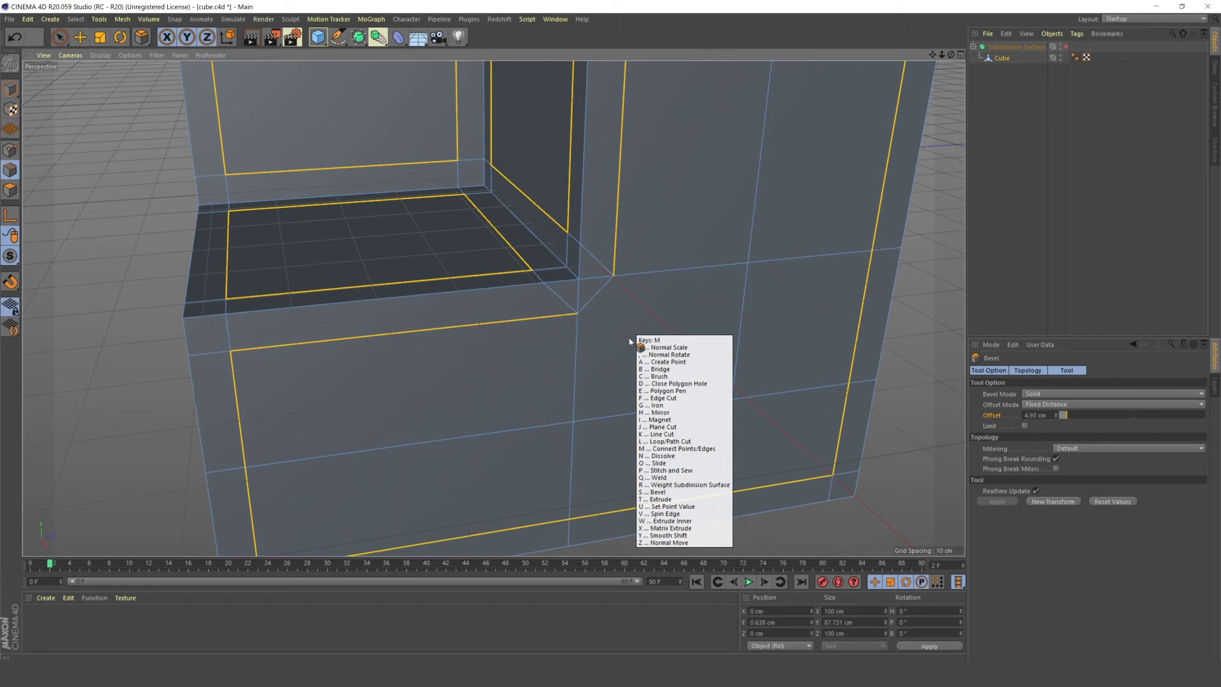
key(k)
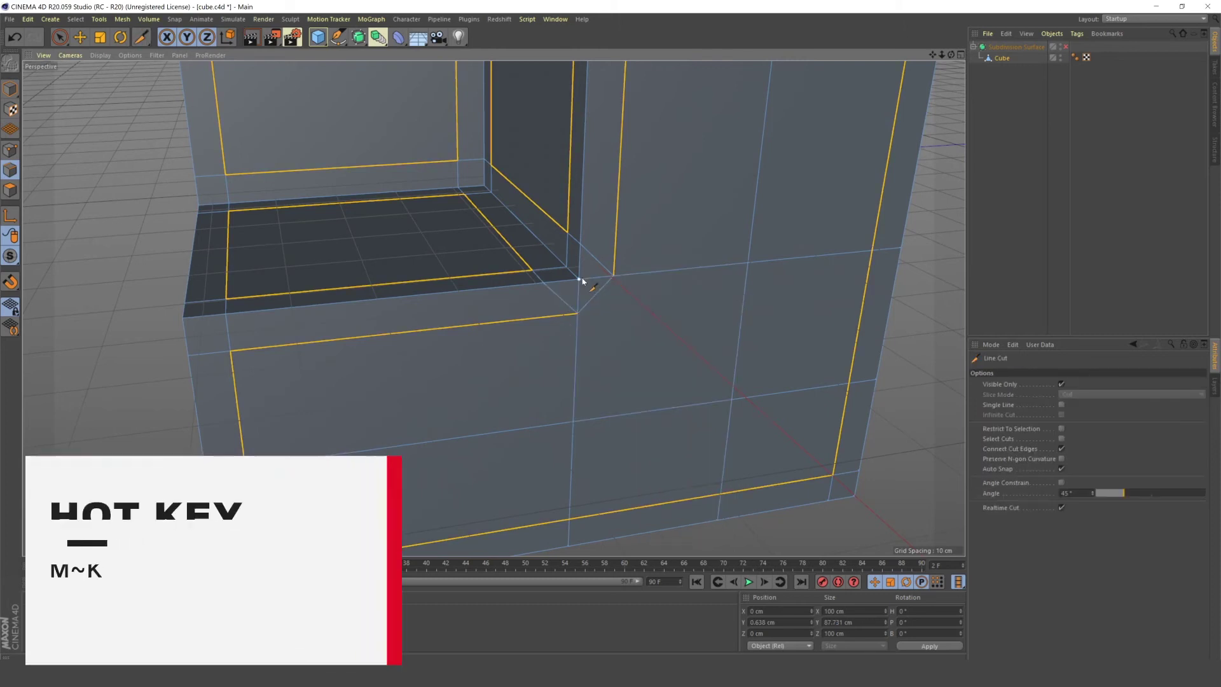
click(579, 280)
click(732, 400)
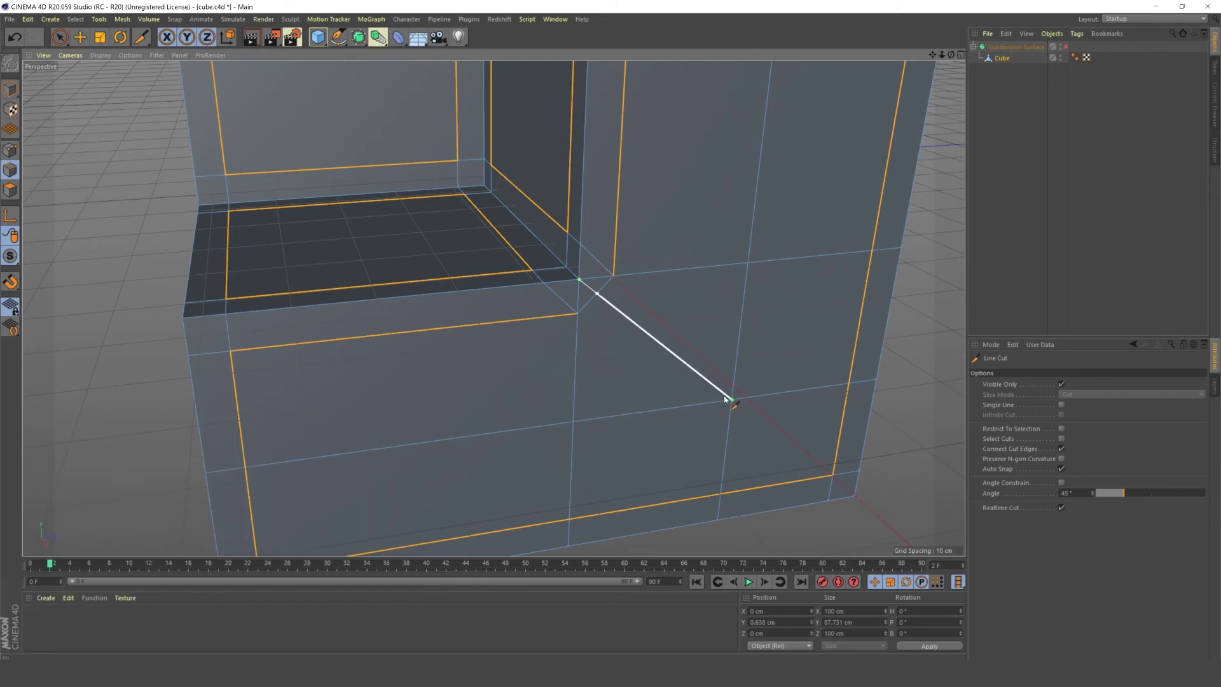
key(m)
key(s)
In Points mode, slide the corner point along its edge
click(10, 149)
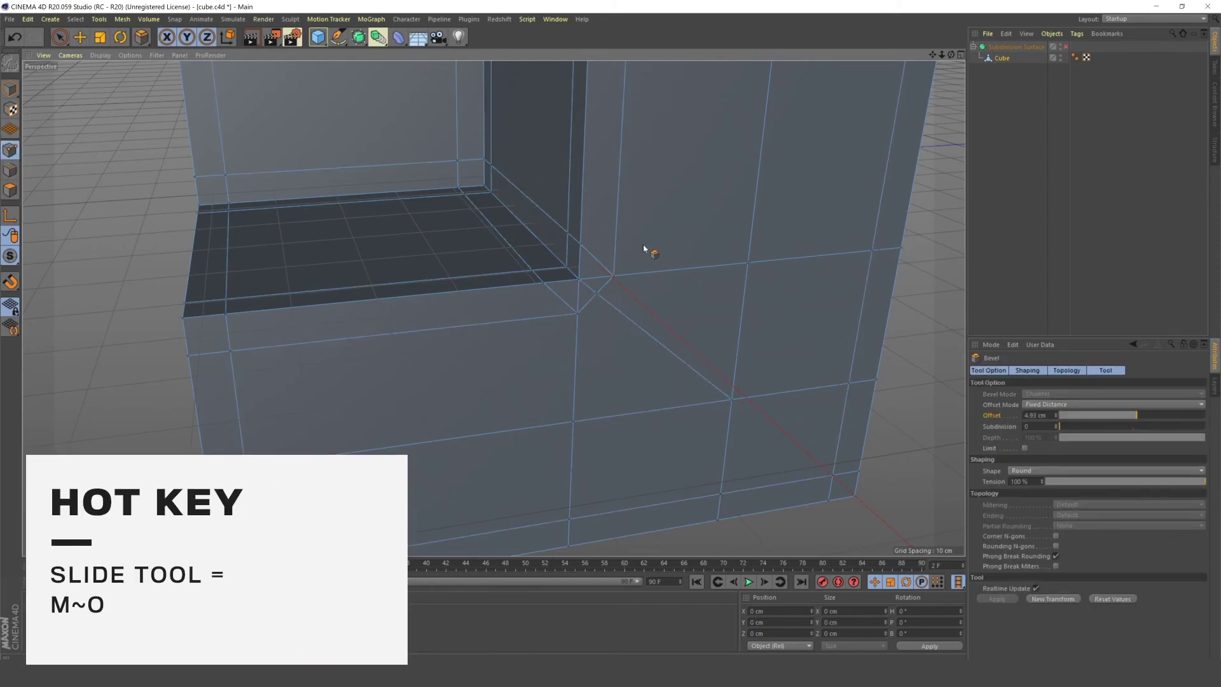
key(m)
key(o)
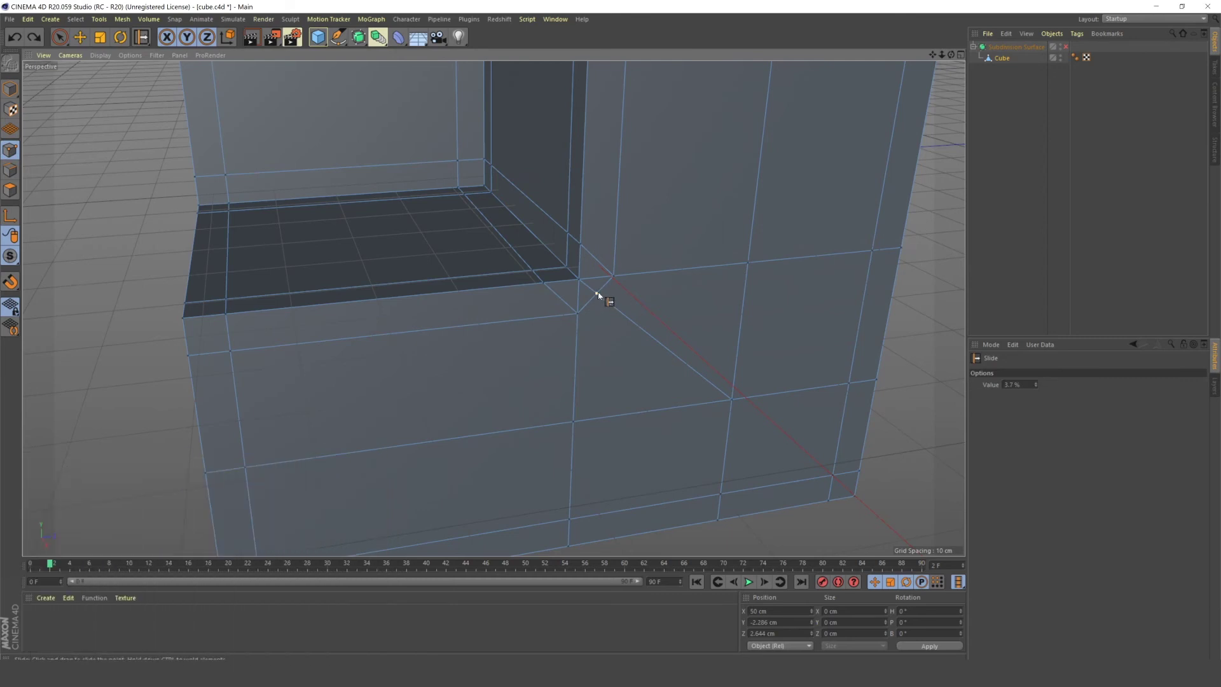
drag(610, 306, 616, 309)
key(e)
Select the two leftover corner edges and dissolve them
click(10, 170)
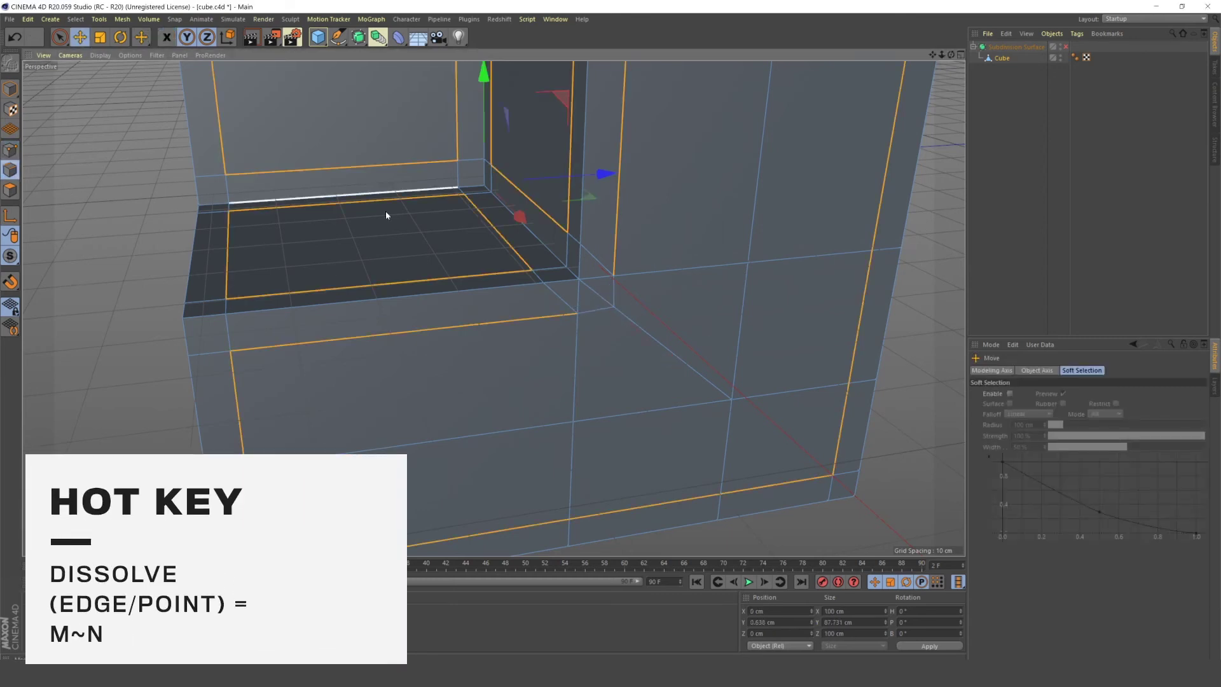
click(579, 294)
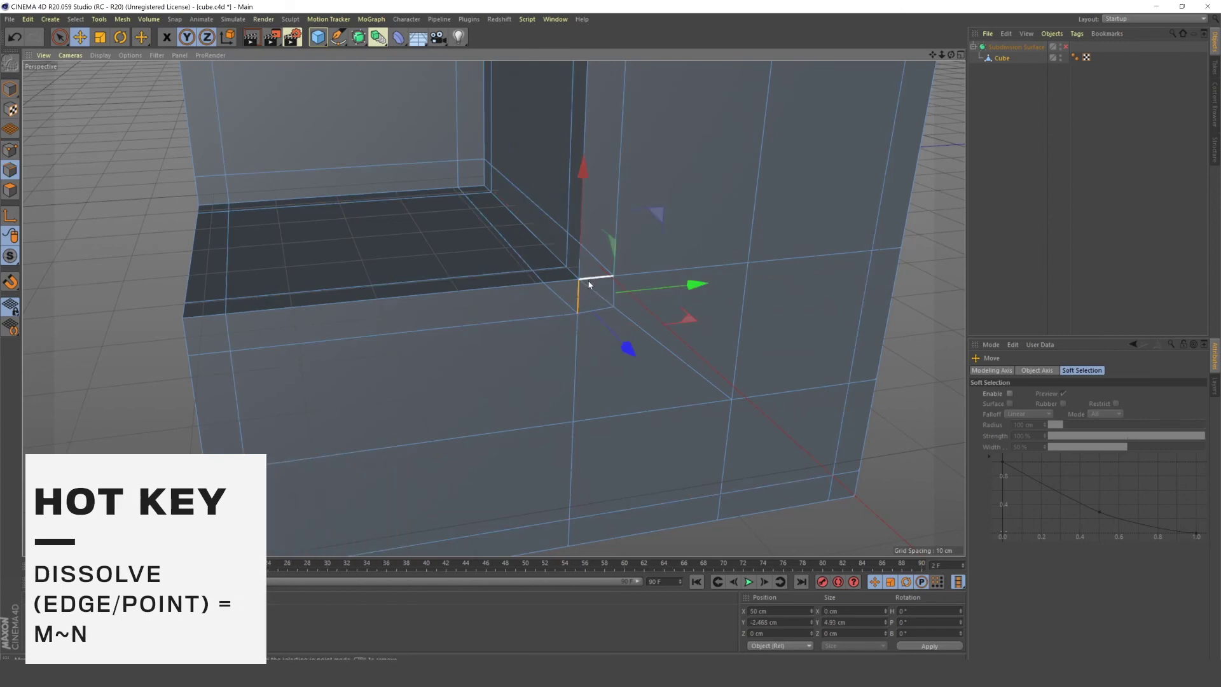
shift+click(596, 276)
right_click(680, 268)
key(Escape)
key(Delete)
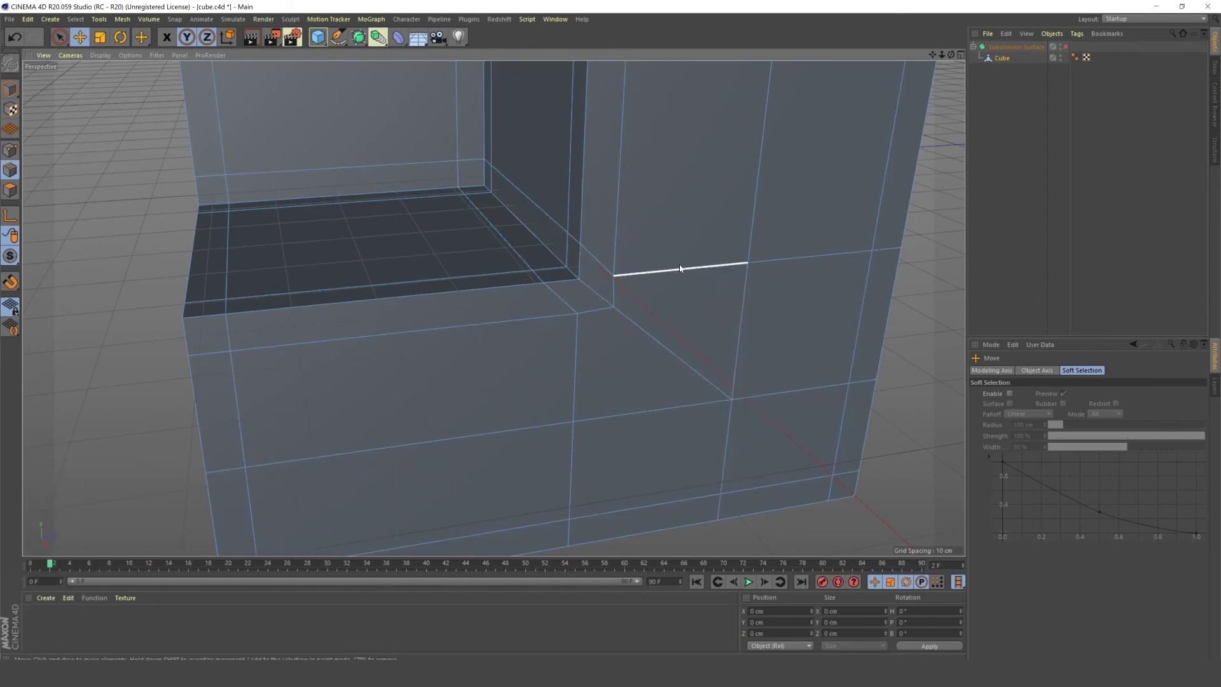
Toggle subdivision off and inspect the side inner corner, selecting an edge with Edge Slide
scroll(703, 363, down, 5)
key(q)
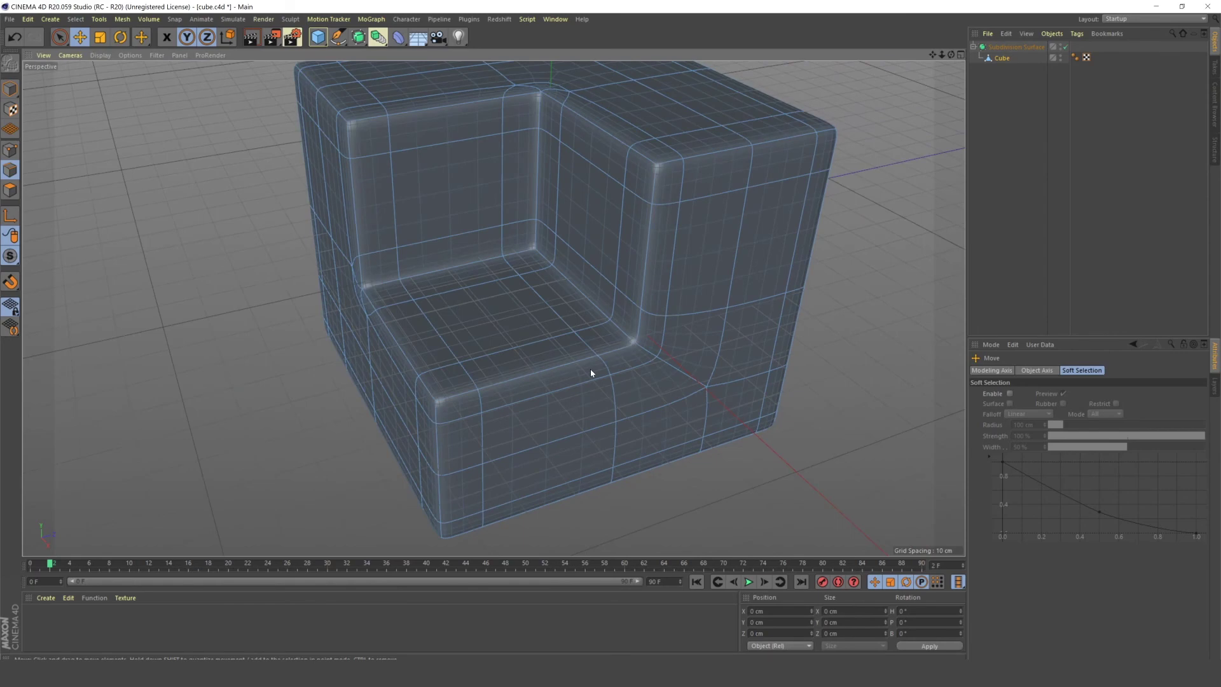
scroll(594, 374, down, 1)
key(q)
alt+drag(307, 343, 387, 327)
key(m)
key(o)
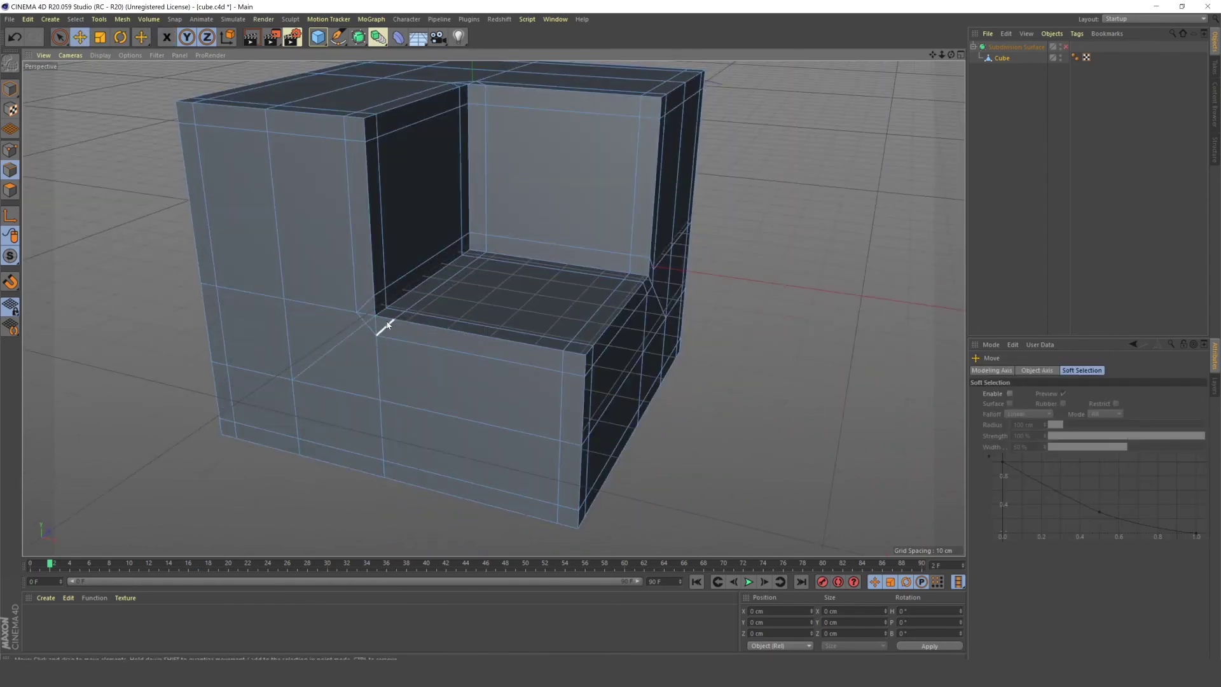
click(372, 324)
key(e)
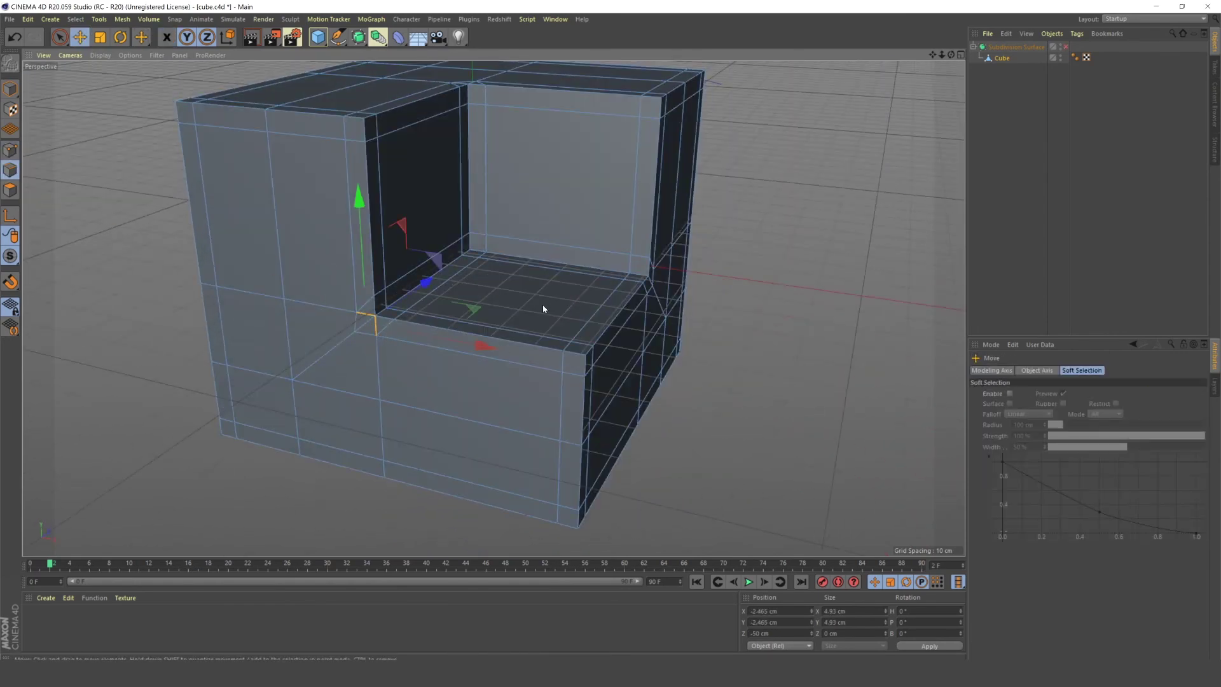
Inspect the top corner edge, then view the whole cube and render a preview
alt+drag(514, 315, 436, 259)
key(m)
key(o)
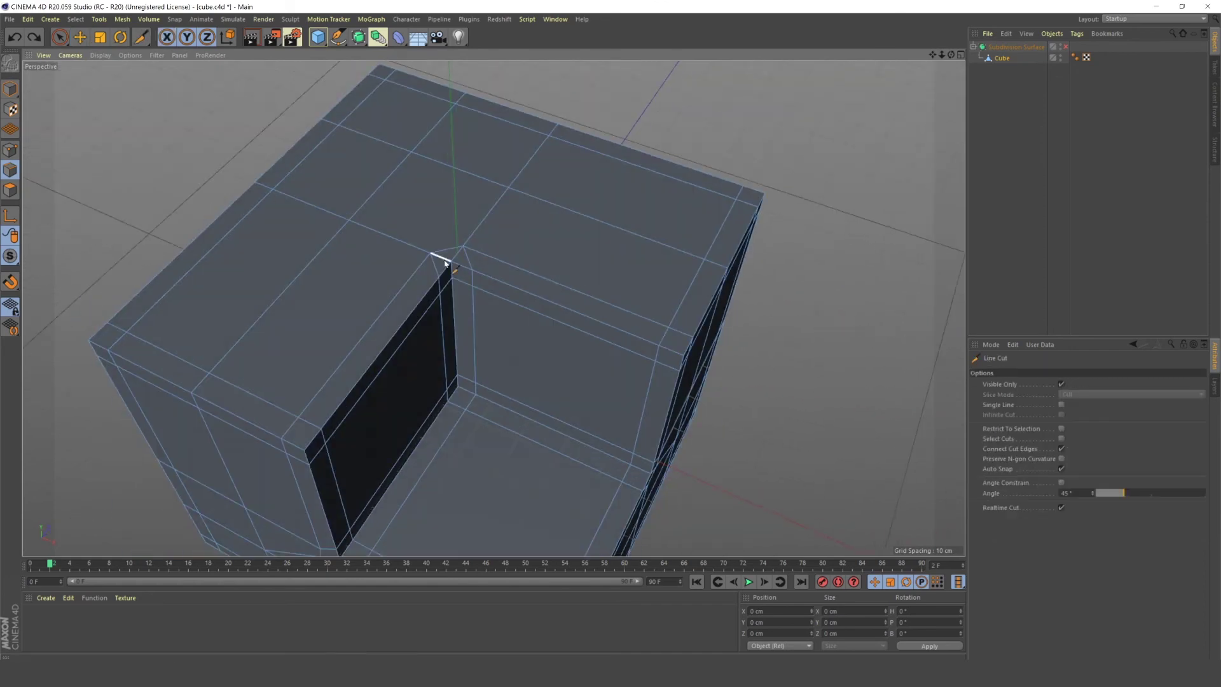
click(449, 253)
key(e)
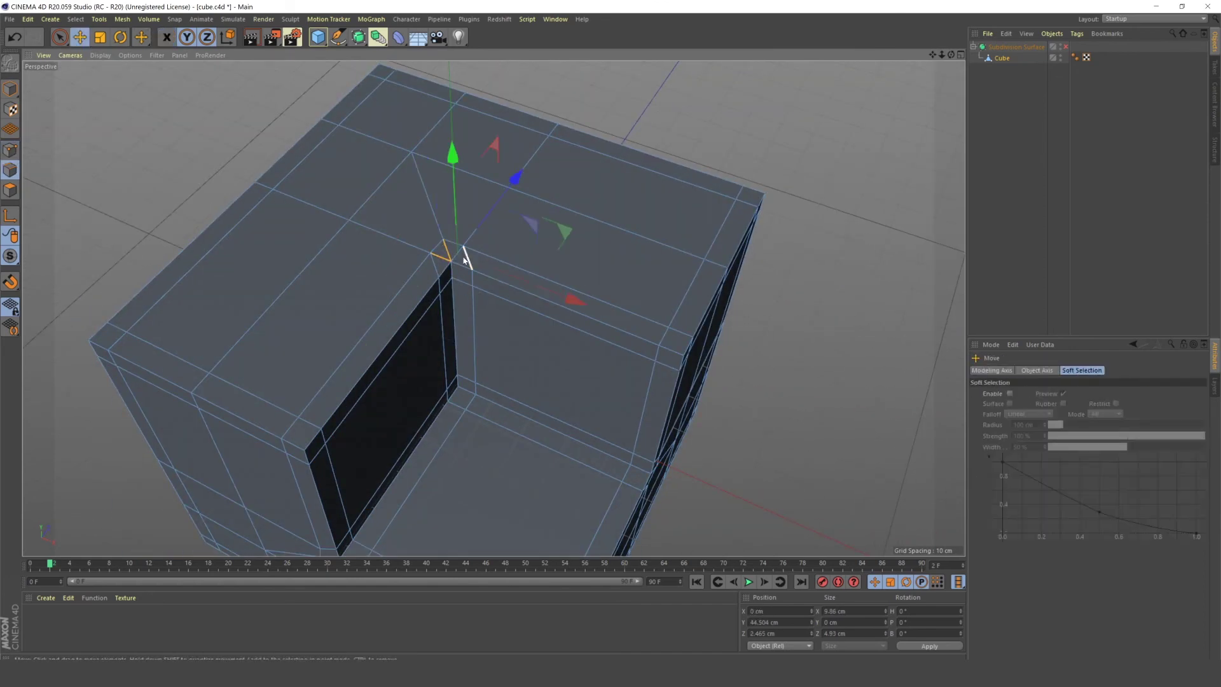
alt+drag(440, 258, 896, 263)
key(ctrl+r)
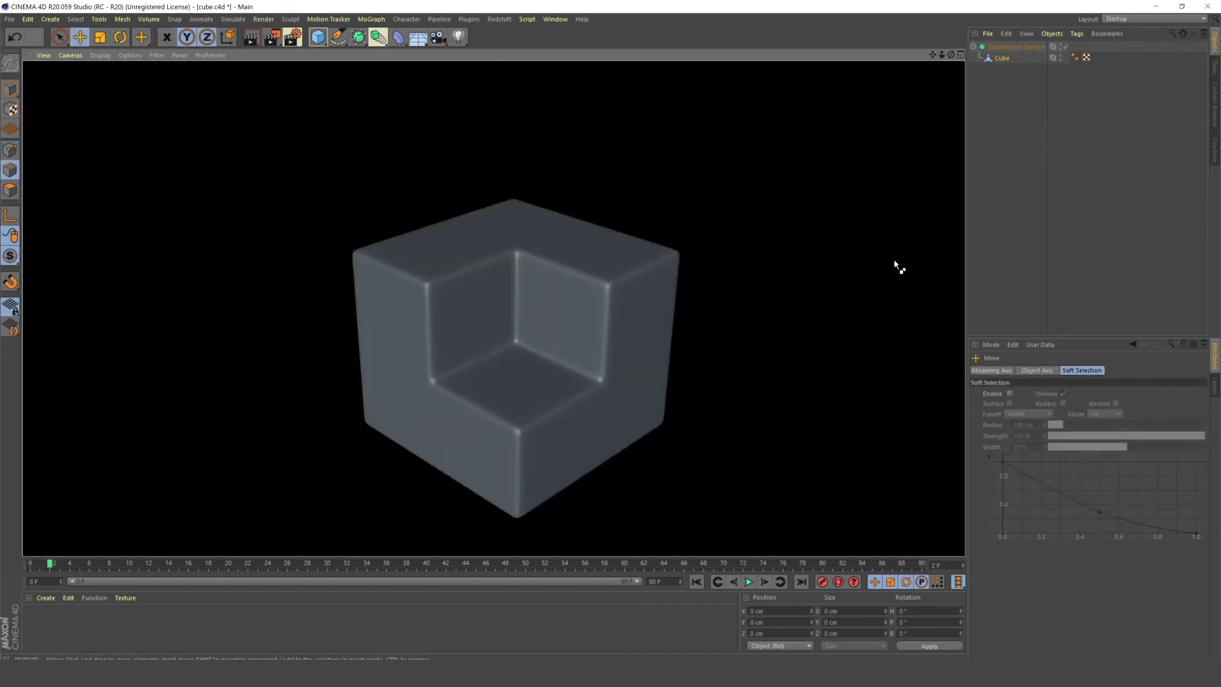